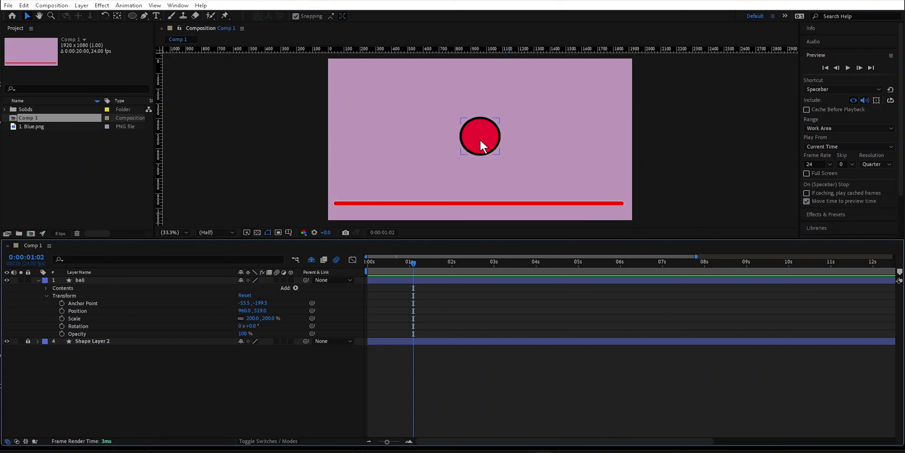
# Step: Animate the ball's Position from the left part of the composition at 0:00:01:02 to 1451, 540 at 0:00:04:04
pyautogui.click(83, 295)
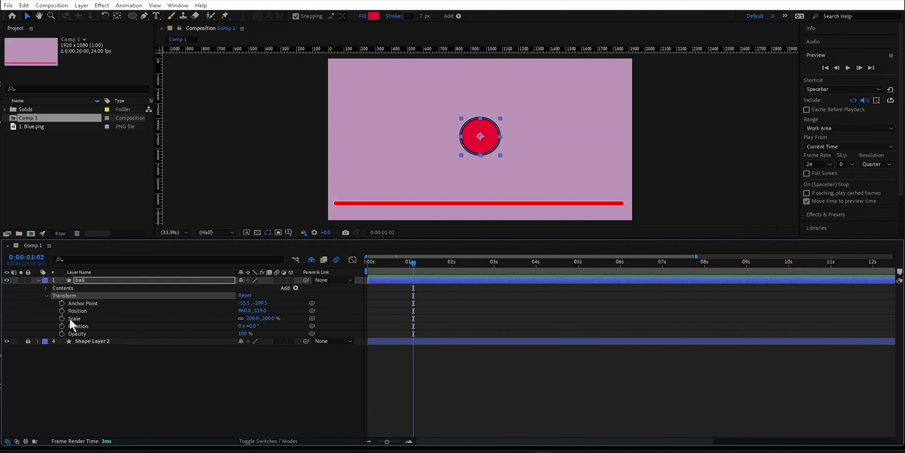
pyautogui.moveTo(486, 150); pyautogui.dragTo(396, 152)
pyautogui.click(61, 311)
pyautogui.click(543, 262)
pyautogui.moveTo(240, 310); pyautogui.dragTo(611, 311)
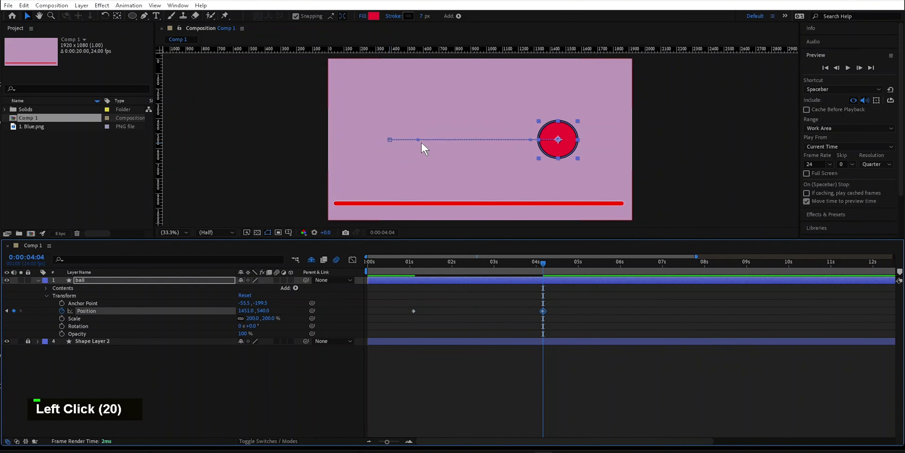
pyautogui.moveTo(544, 264)
pyautogui.mouseDown()
pyautogui.moveTo(410, 267)
pyautogui.moveTo(543, 270)
pyautogui.mouseUp()
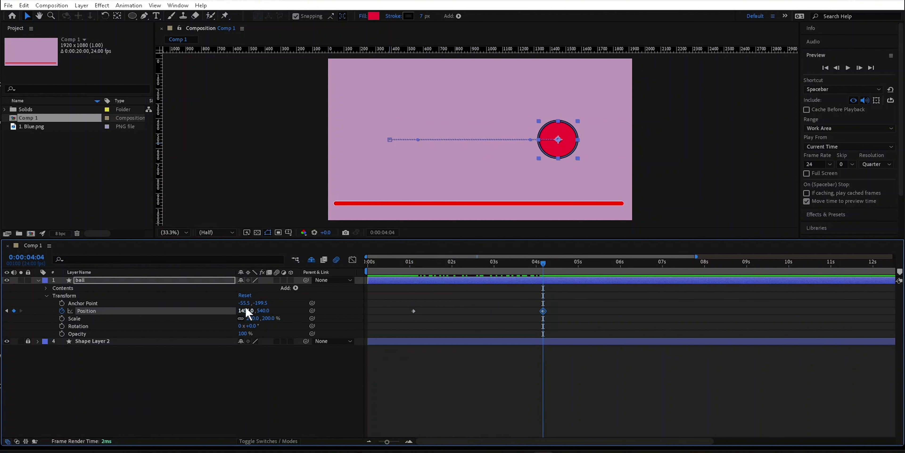
pyautogui.moveTo(246, 302); pyautogui.dragTo(357, 311)
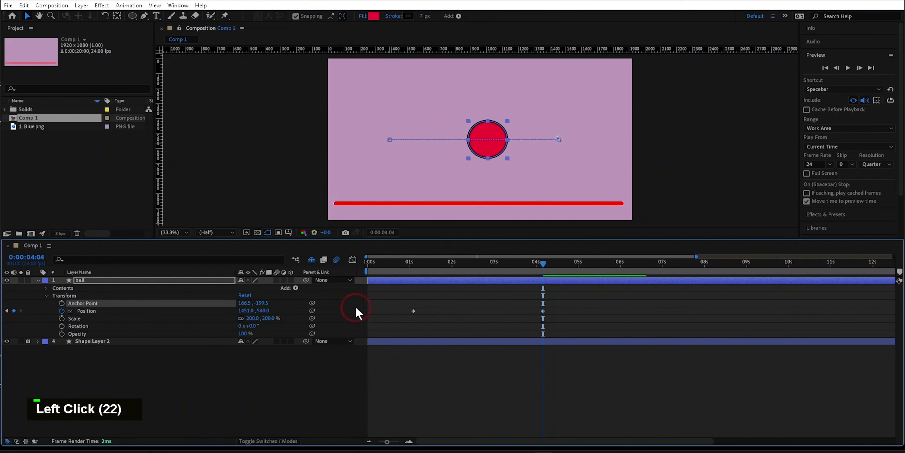
pyautogui.hotkey('ctrl', 'z')
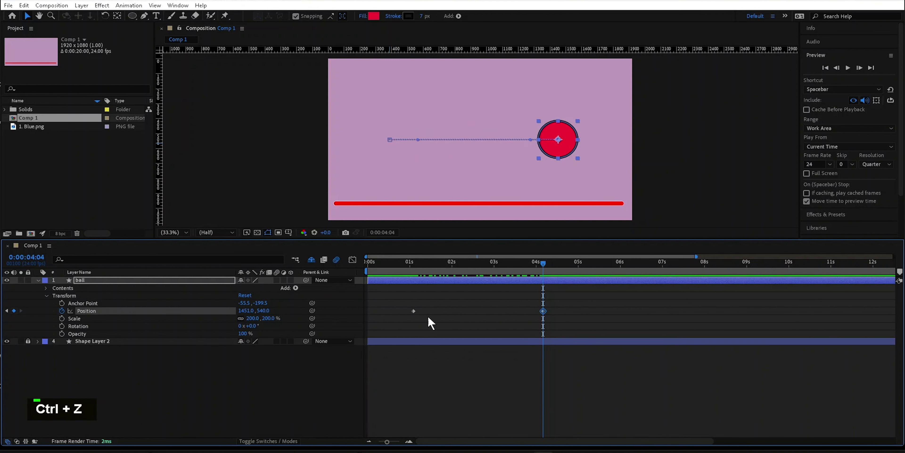
# Step: Open the Graph Editor for the ball's Position with Auto-Select Graph Type, and deselect the keyframes
pyautogui.click(353, 261)
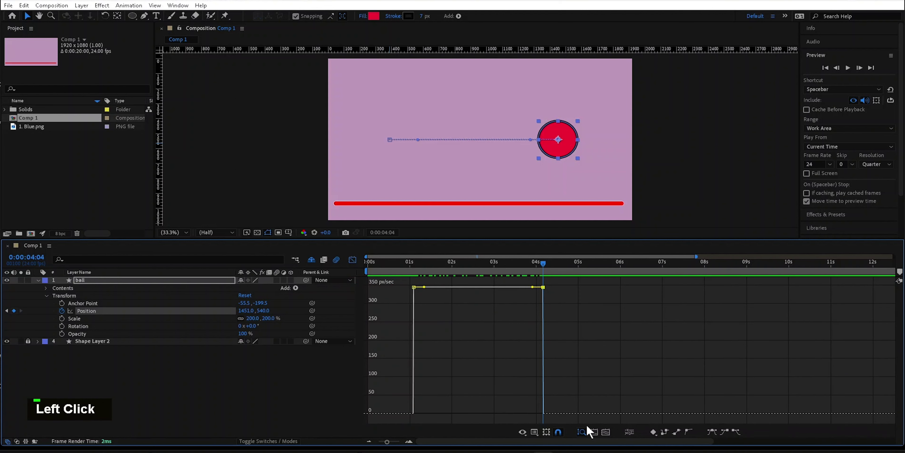
pyautogui.click(535, 432)
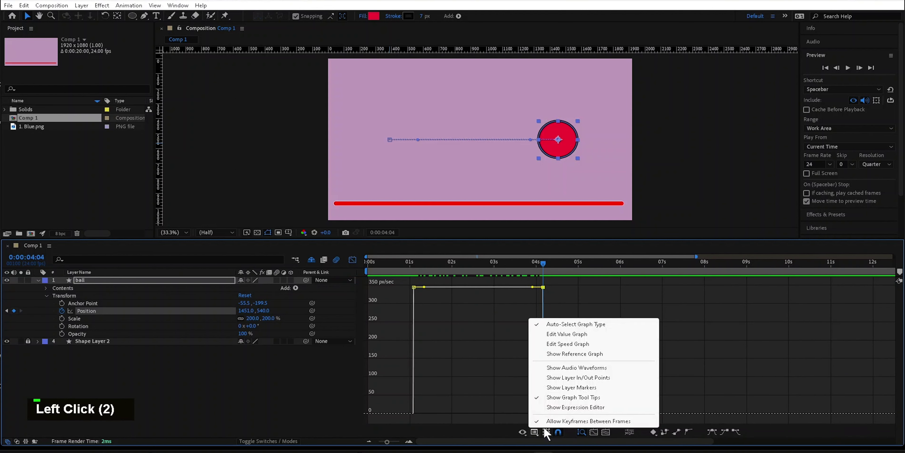
pyautogui.click(590, 323)
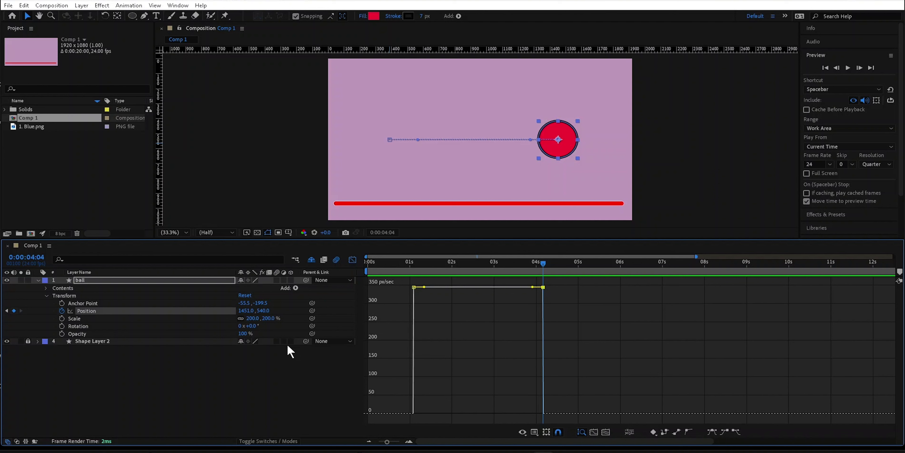
pyautogui.click(534, 432)
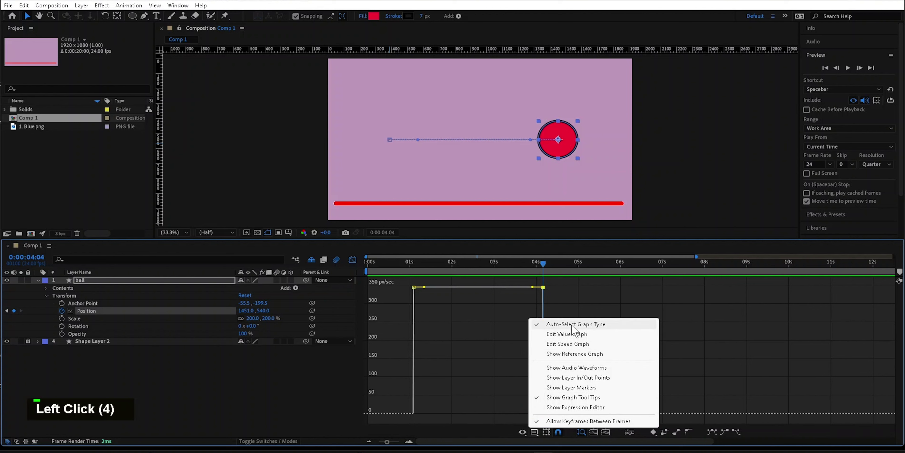
pyautogui.click(474, 366)
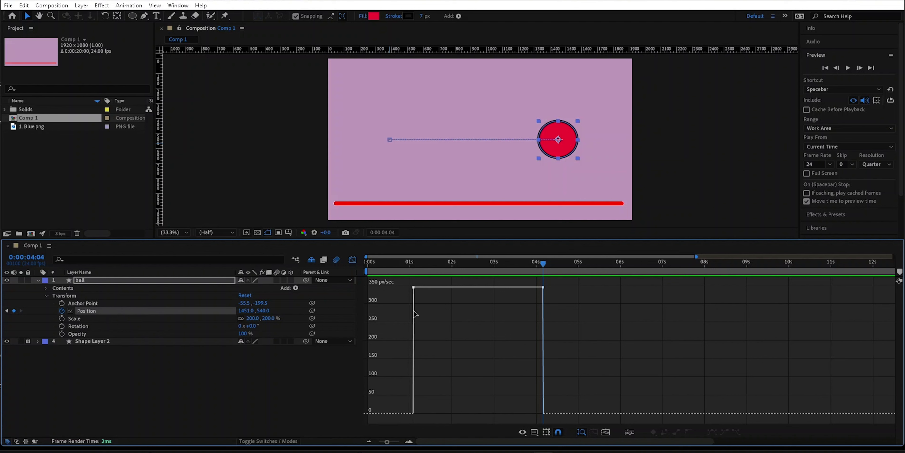
# Step: Compare Edit Speed Graph with Auto-Select Graph Type for the ball's Position curve
pyautogui.click(536, 433)
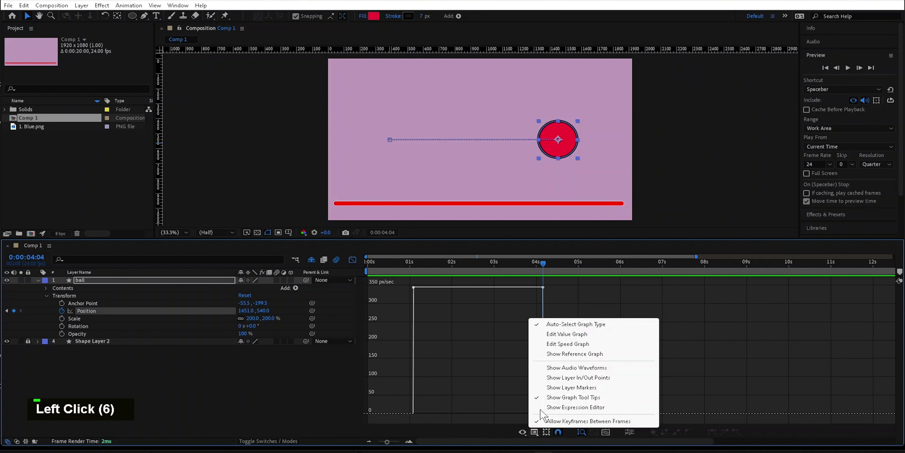
pyautogui.click(580, 344)
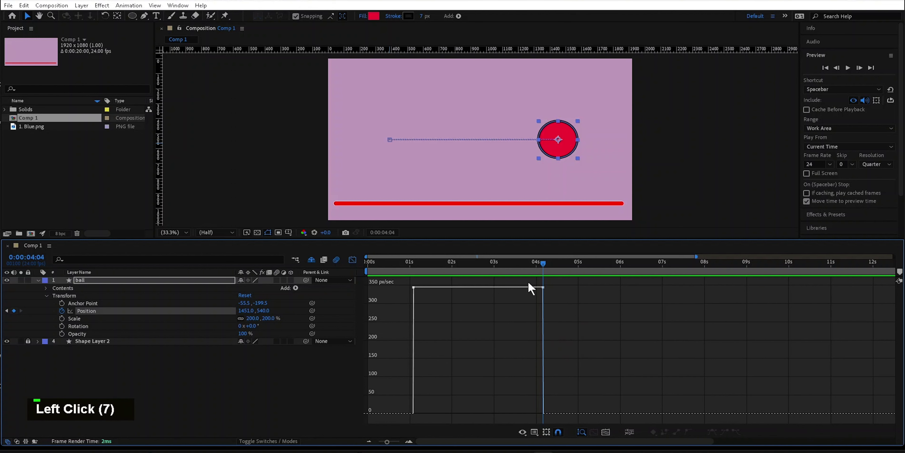
pyautogui.click(534, 432)
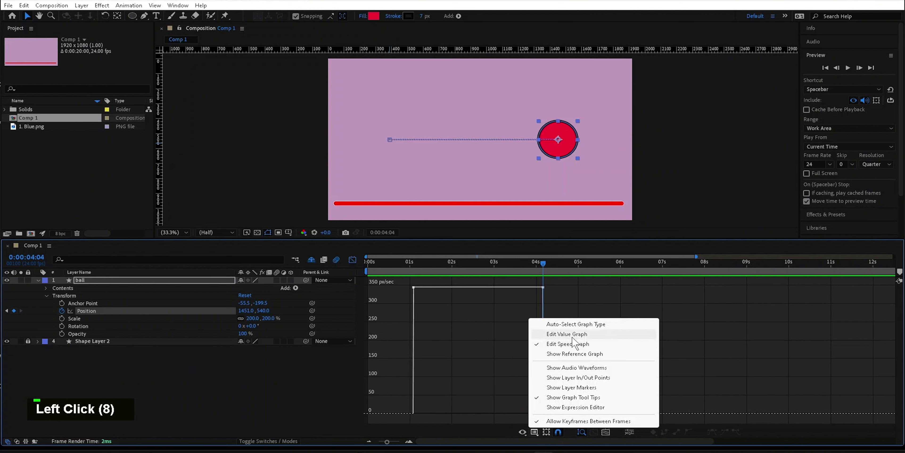
pyautogui.click(571, 324)
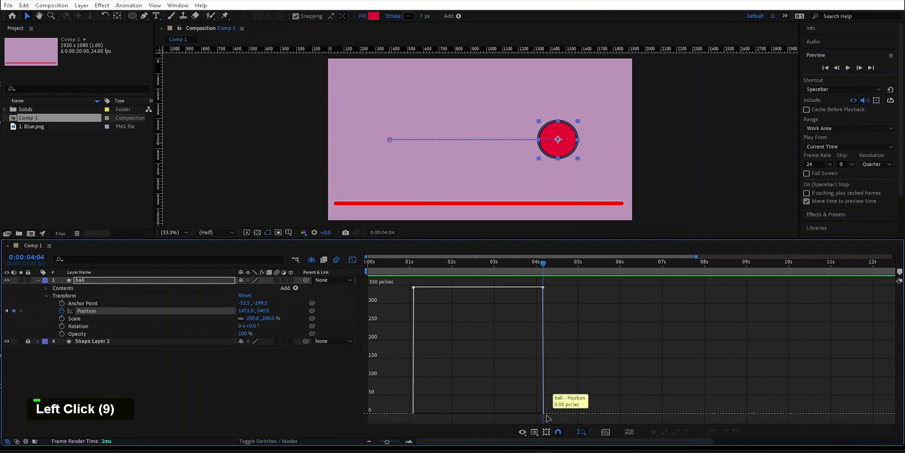
pyautogui.click(534, 432)
pyautogui.click(575, 352)
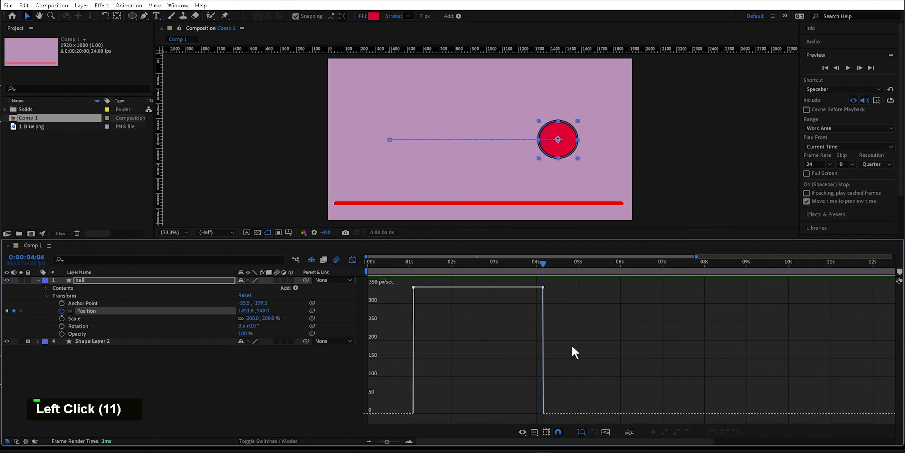
# Step: View the Position curve as a value graph, restore Auto-Select Graph Type and deselect the ball layer
pyautogui.click(535, 433)
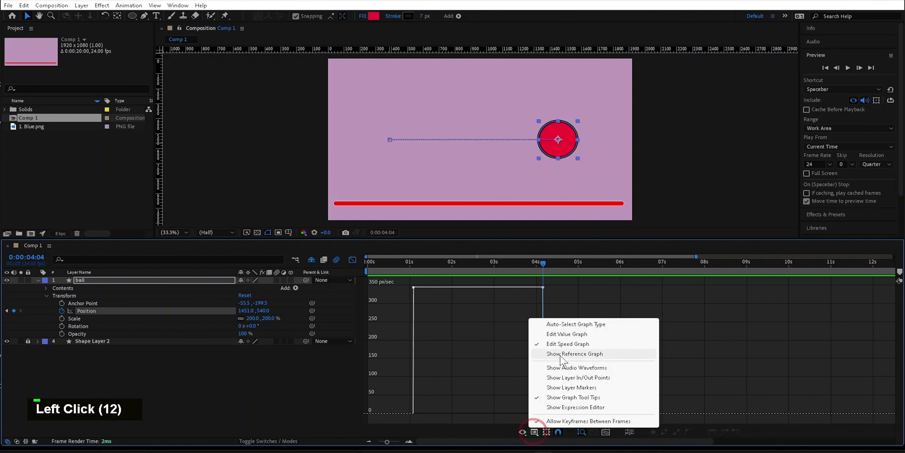
pyautogui.click(567, 335)
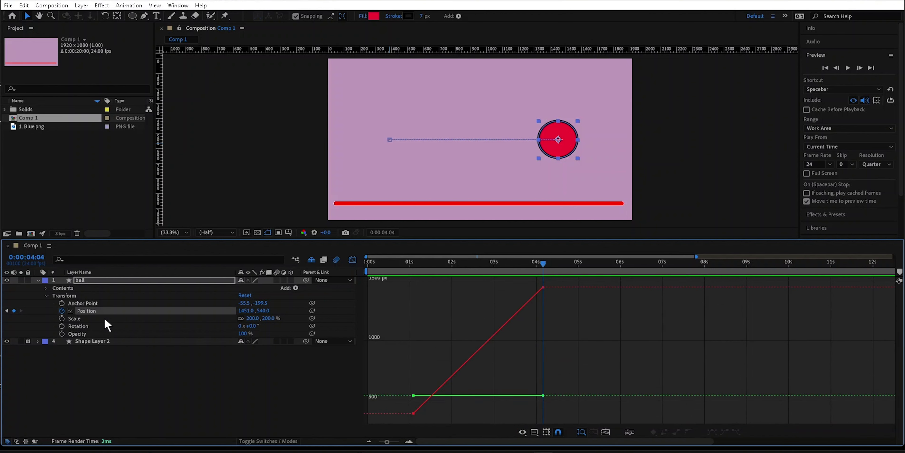
pyautogui.click(535, 432)
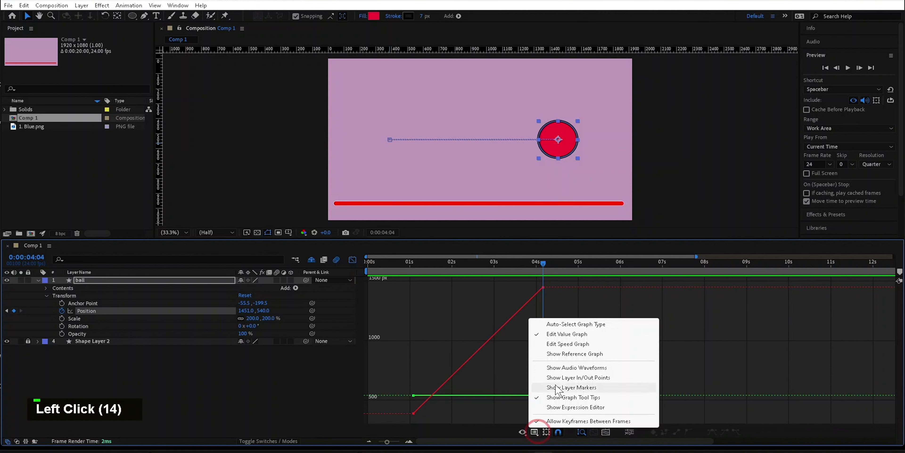
pyautogui.click(585, 326)
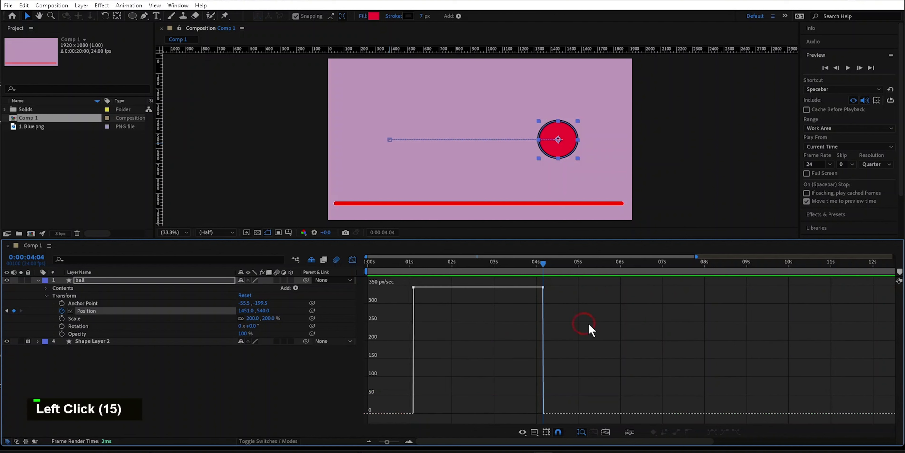
pyautogui.click(303, 390)
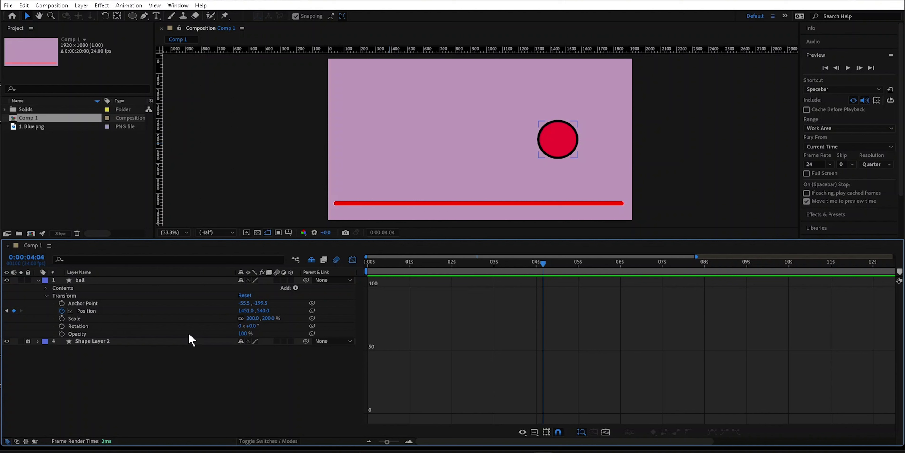
# Step: Set the ball's Scale to 499%, Rotation to 44° and Opacity to 97%
pyautogui.moveTo(254, 318); pyautogui.dragTo(397, 340)
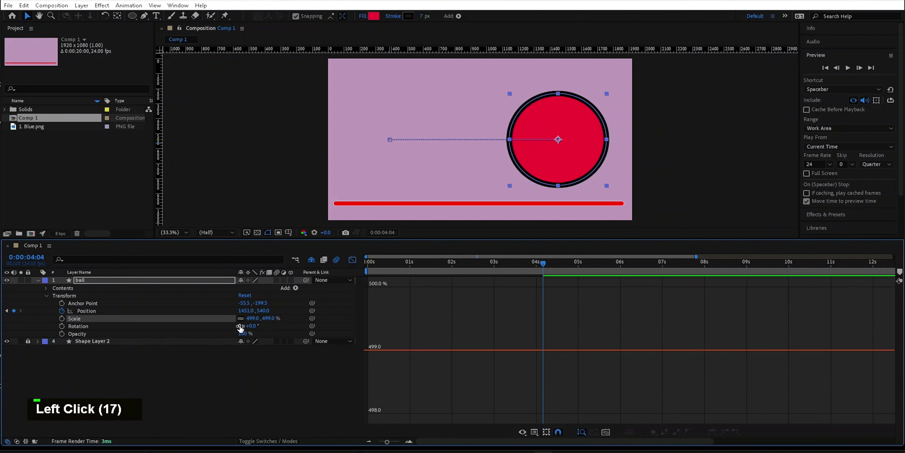
pyautogui.moveTo(246, 329); pyautogui.dragTo(297, 372)
pyautogui.moveTo(245, 334); pyautogui.dragTo(273, 352)
# Step: Inspect the ball's Rotation and Opacity graphs, and turn off keyframing for Position
pyautogui.click(77, 326)
pyautogui.doubleClick(83, 329)
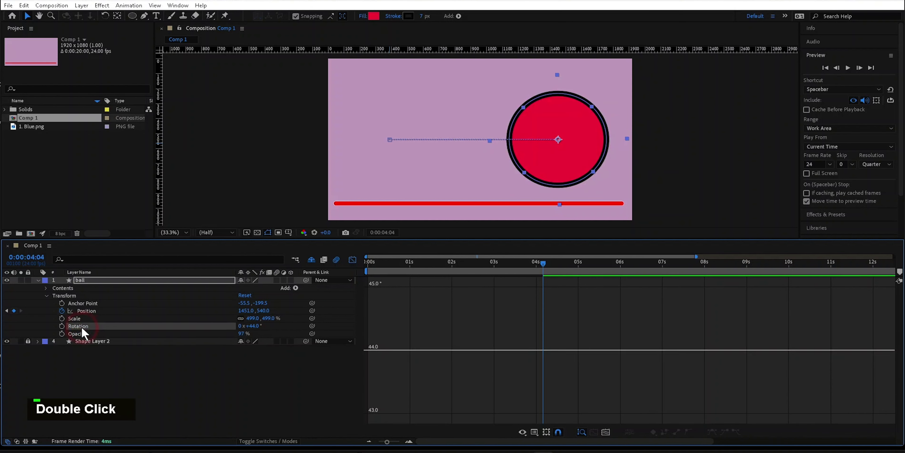
pyautogui.doubleClick(84, 335)
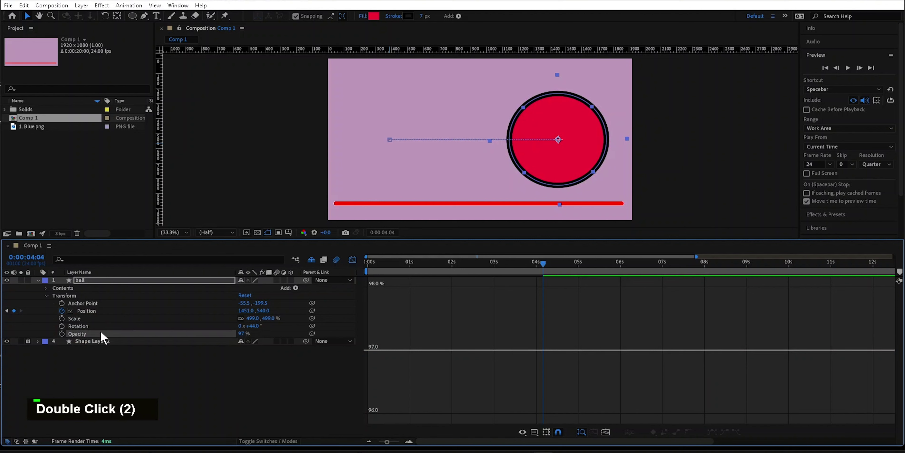
pyautogui.click(85, 325)
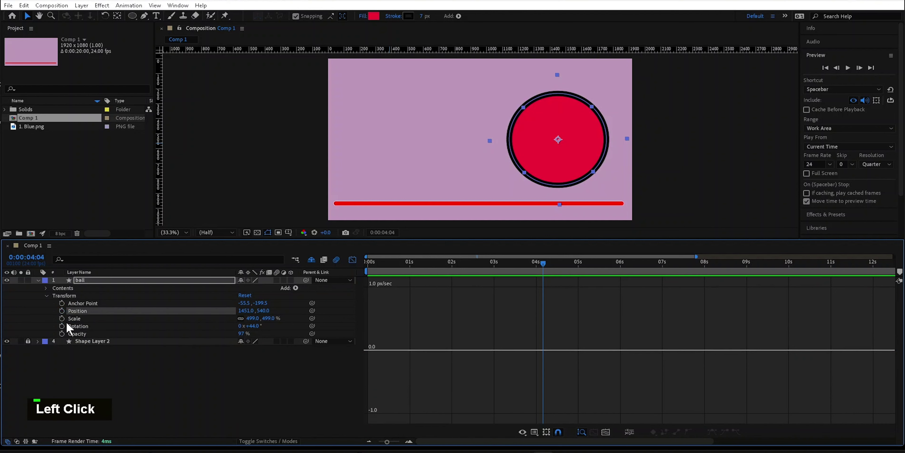
# Step: Animate the ball's Scale from 499% at 0:00:04:04 to 295% at 0:00:06:07, and display it with Edit Value Graph
pyautogui.click(74, 318)
pyautogui.moveTo(547, 267); pyautogui.dragTo(633, 267)
pyautogui.click(252, 318)
pyautogui.moveTo(252, 318); pyautogui.dragTo(211, 318)
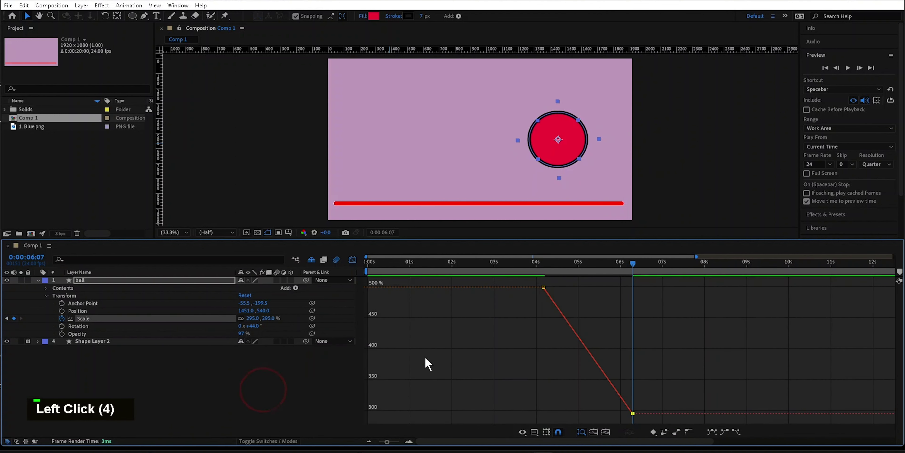
pyautogui.click(547, 432)
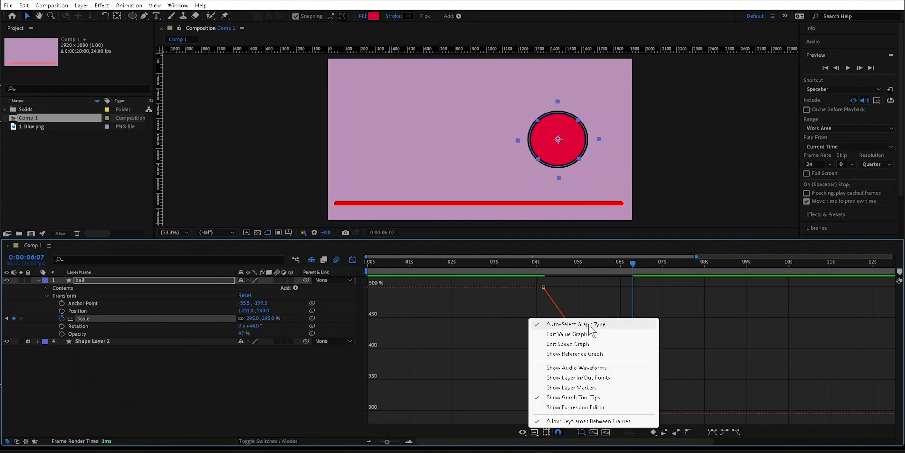
pyautogui.click(563, 336)
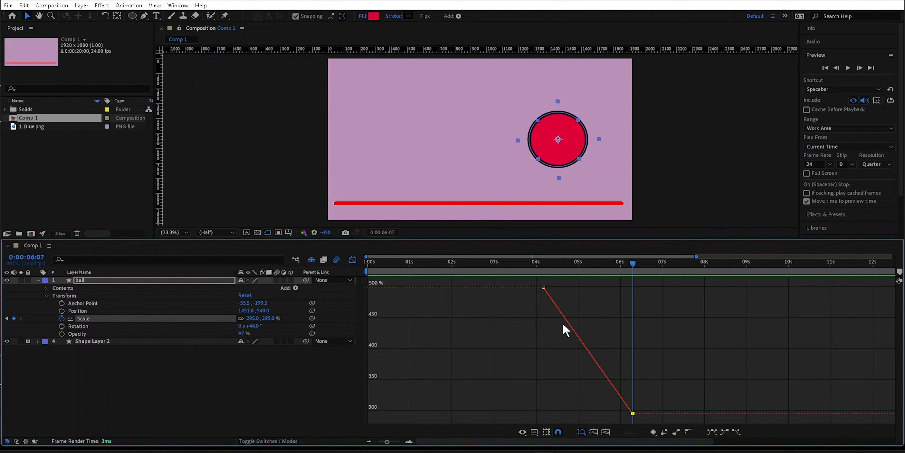
# Step: Delete the ball's Scale keyframes and add new 295% keyframes at 0:00:03:02 and 0:00:06:00
pyautogui.moveTo(663, 283); pyautogui.dragTo(514, 419)
pyautogui.press('Delete')
pyautogui.moveTo(631, 278); pyautogui.dragTo(620, 264)
pyautogui.click(62, 318)
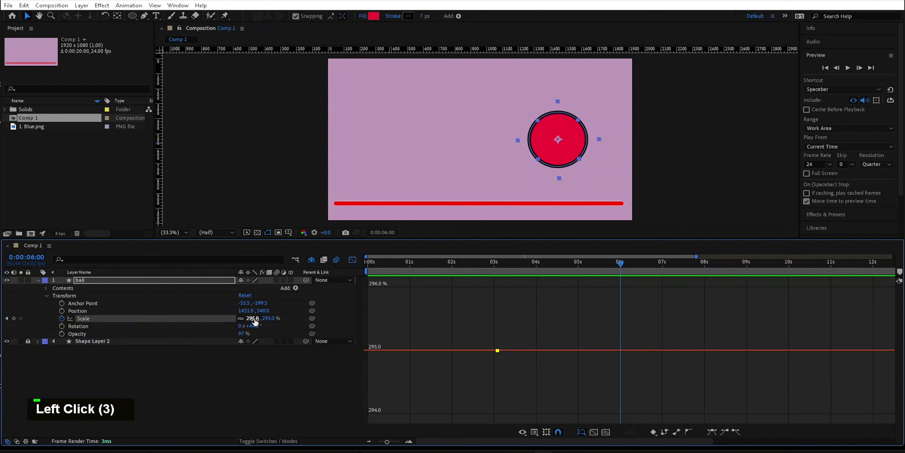
pyautogui.click(14, 318)
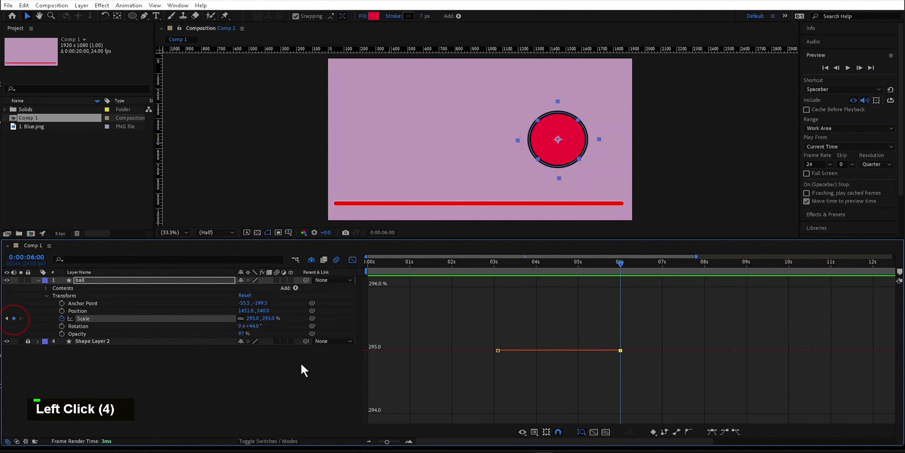
# Step: Set the Scale keyframe at 0:00:03:02 to 0% and preview the growing ball from 0:00:02:19
pyautogui.press('j')
pyautogui.click(254, 320)
pyautogui.write('0')
pyautogui.press('Return')
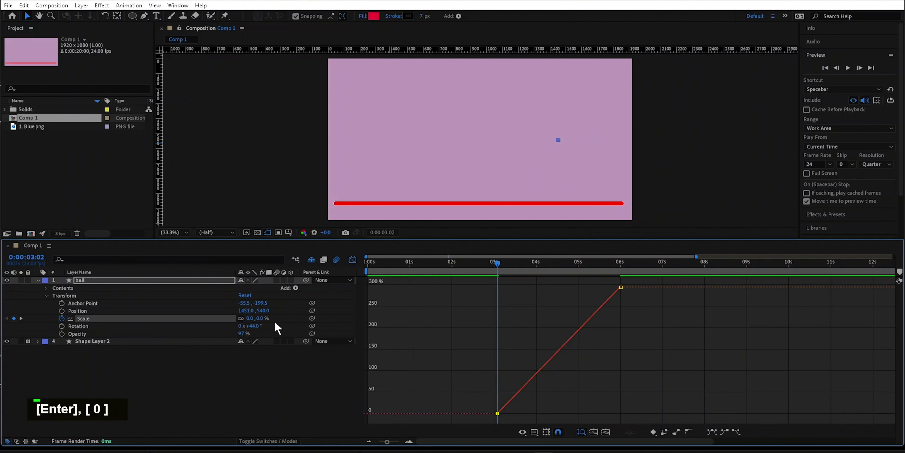
pyautogui.click(487, 264)
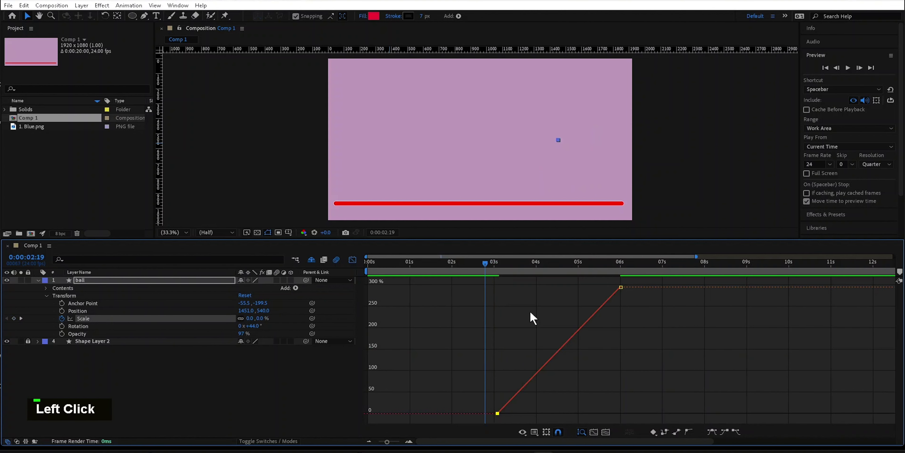
pyautogui.press('space')
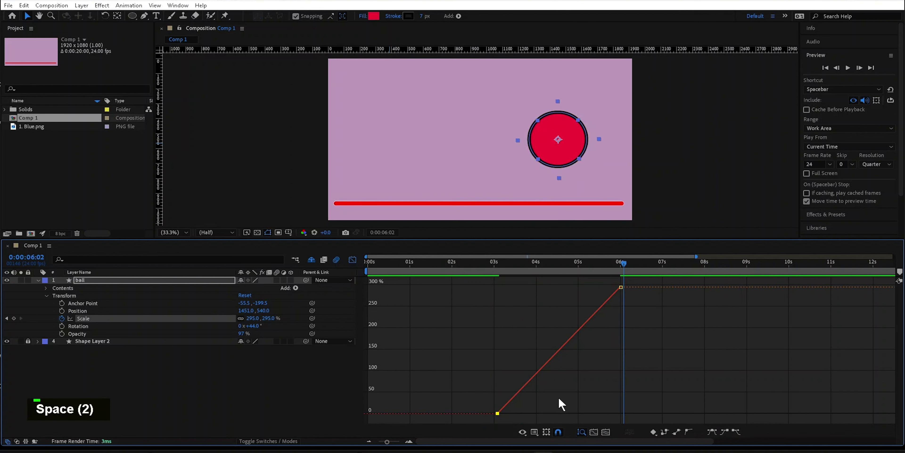
# Step: Set the Scale graph to Auto-Select Graph Type and select its keyframe at 0:00:03:02
pyautogui.click(534, 432)
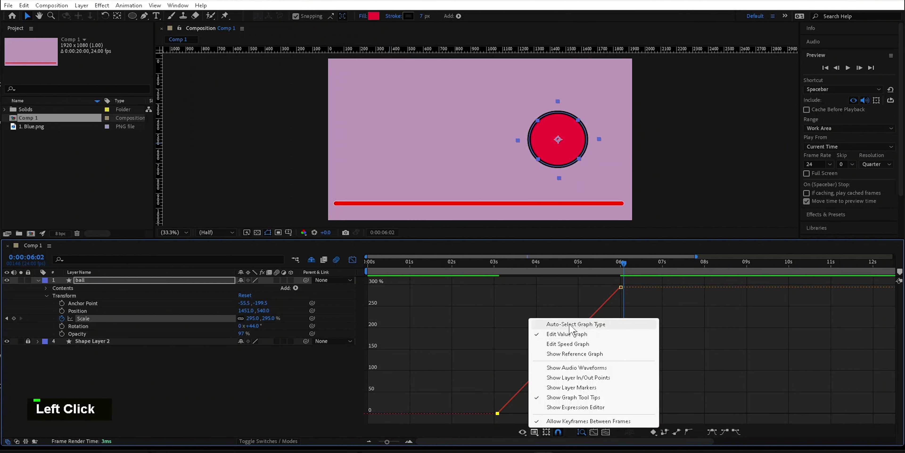
pyautogui.click(568, 324)
pyautogui.click(621, 287)
pyautogui.click(498, 413)
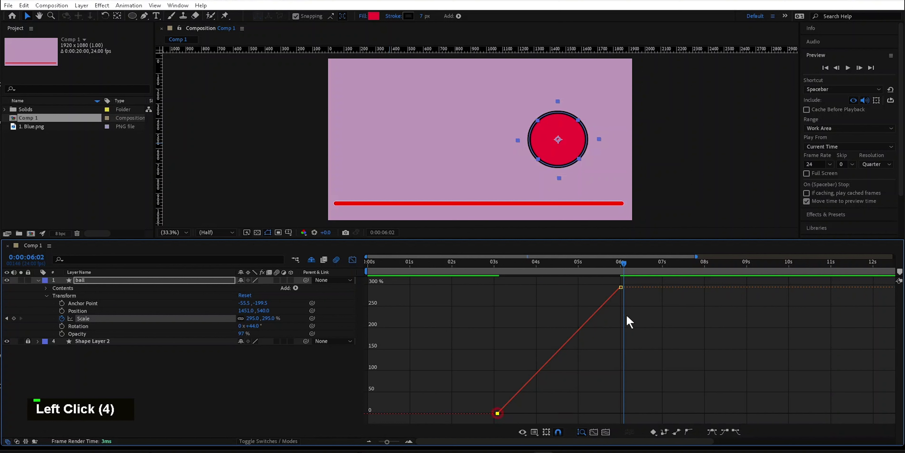
pyautogui.click(621, 288)
pyautogui.click(498, 413)
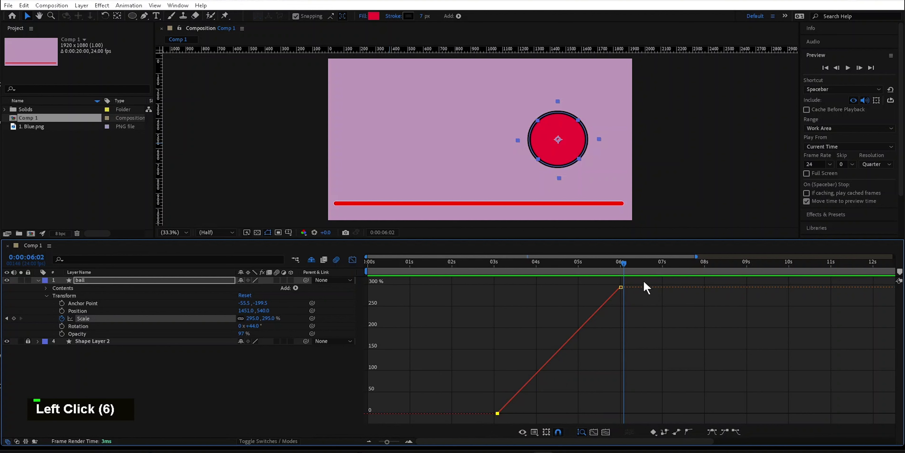
# Step: Apply Easy Ease to both of the ball's Scale keyframes
pyautogui.moveTo(644, 280); pyautogui.dragTo(491, 422)
pyautogui.press('F9')
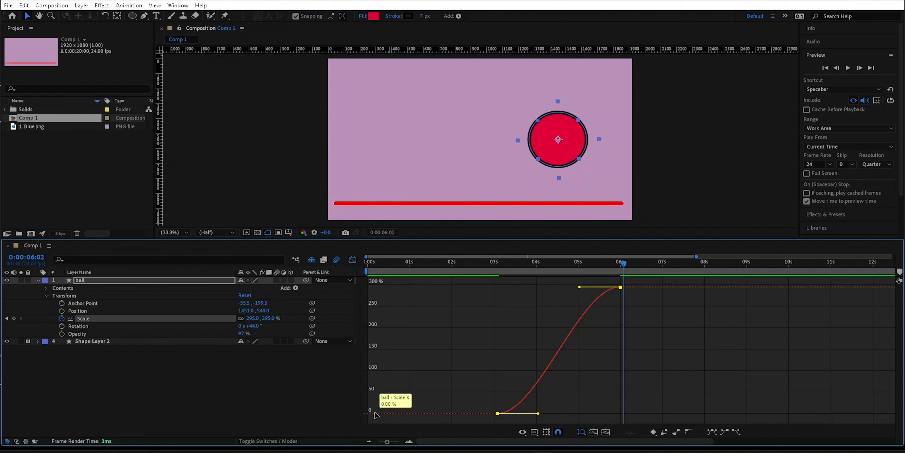
# Step: Animate the ball's Position horizontally from 1451, 540 at 0:00:06:02 to 386, 540 at 0:00:07:19
pyautogui.click(62, 311)
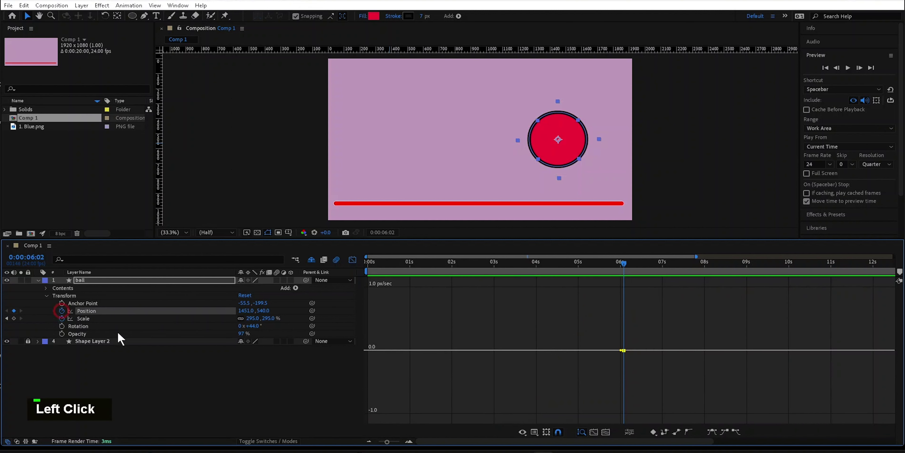
pyautogui.moveTo(624, 264); pyautogui.dragTo(697, 263)
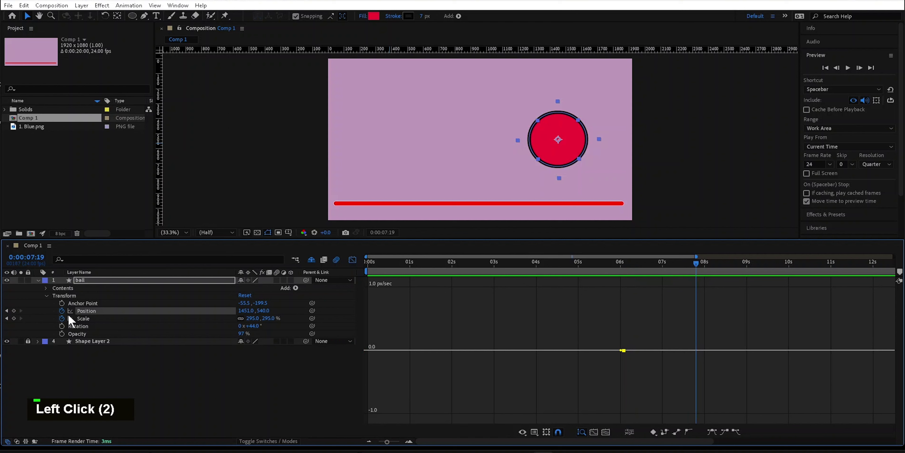
pyautogui.click(436, 376)
pyautogui.moveTo(562, 164); pyautogui.dragTo(395, 163)
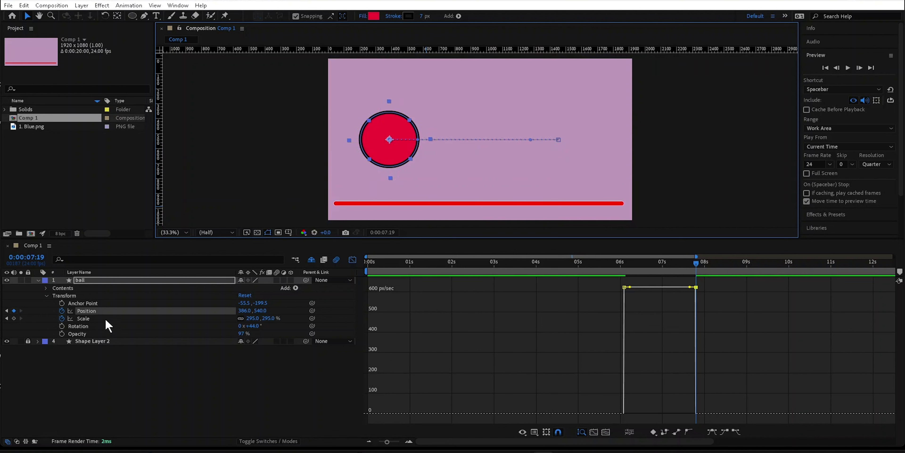
# Step: Display the Scale graph and raise the incoming handle of its keyframe at 0:00:06:00 to about 500%
pyautogui.click(89, 318)
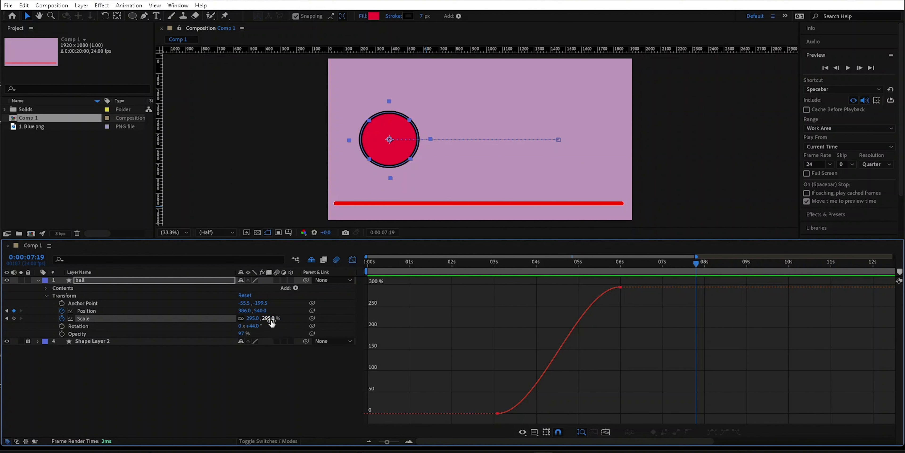
pyautogui.click(620, 288)
pyautogui.moveTo(580, 289)
pyautogui.mouseDown()
pyautogui.moveTo(575, 268)
pyautogui.moveTo(575, 275)
pyautogui.mouseUp()
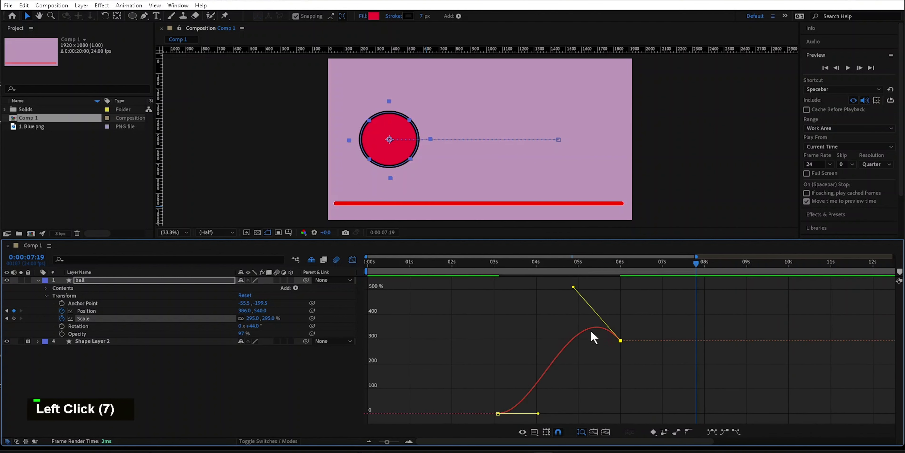
# Step: Apply Easy Ease to both of the ball's Position keyframes
pyautogui.click(94, 311)
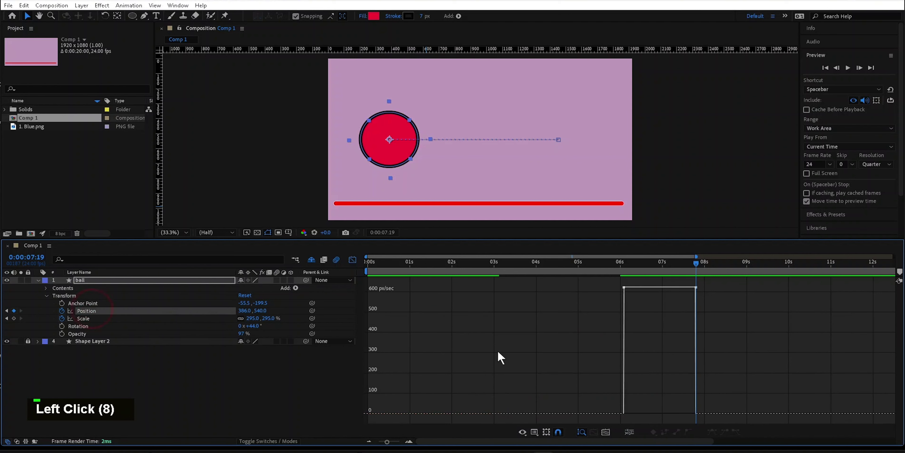
pyautogui.moveTo(717, 281); pyautogui.dragTo(605, 308)
pyautogui.press('F9')
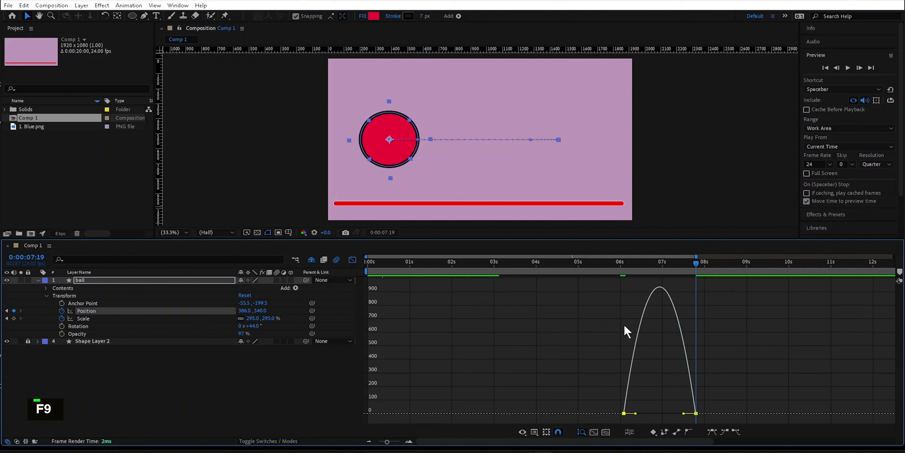
# Step: Scrub the move from 0:00:06:02 to 0:00:07:20 and stretch both Position speed handles inward to form a sharp central peak
pyautogui.moveTo(625, 414)
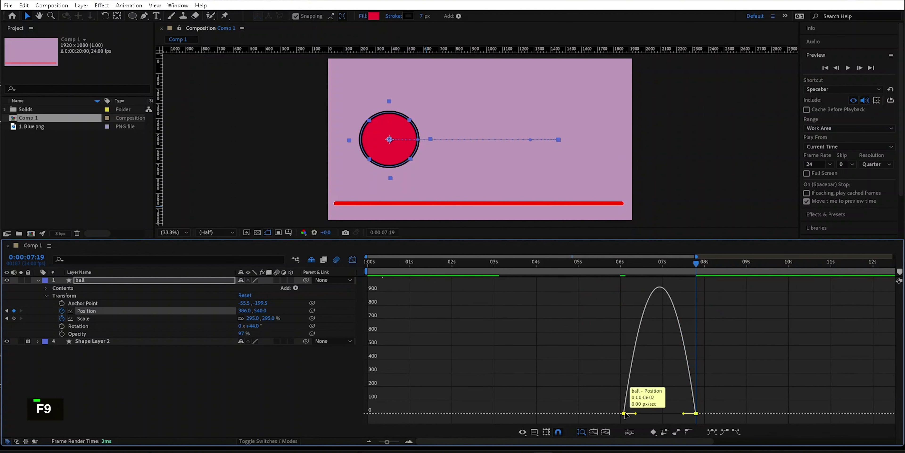
pyautogui.moveTo(696, 263); pyautogui.dragTo(628, 281)
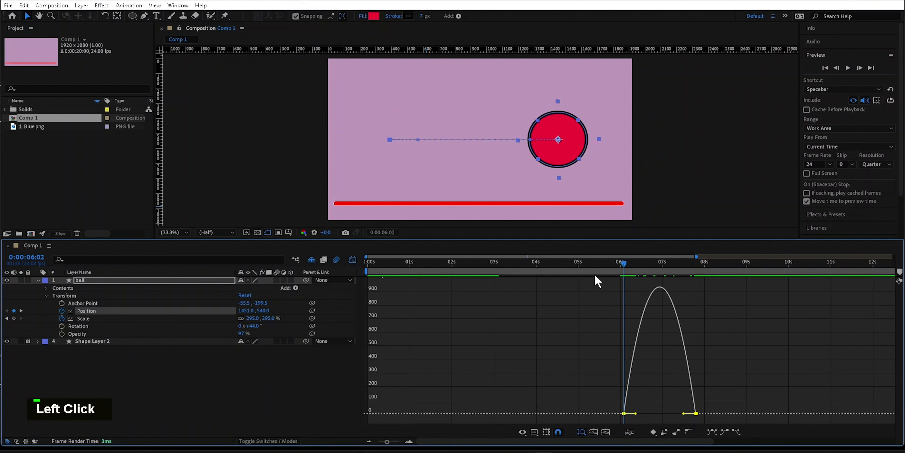
pyautogui.moveTo(623, 263); pyautogui.dragTo(697, 271)
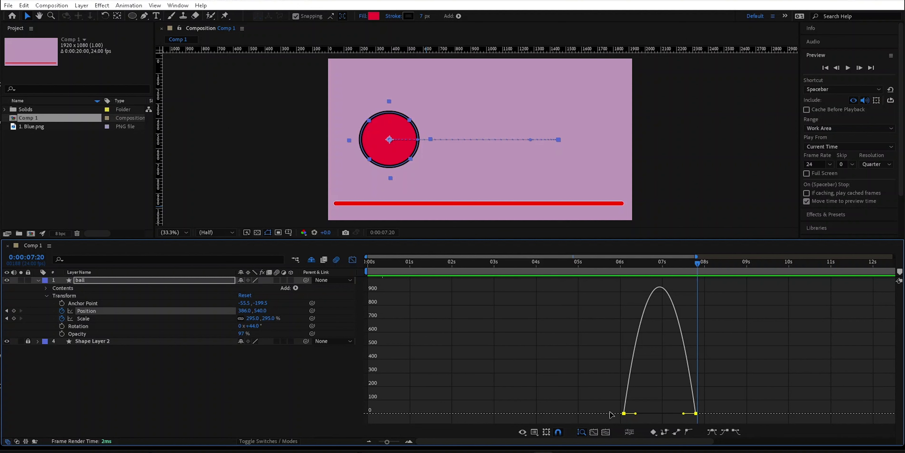
pyautogui.moveTo(637, 415); pyautogui.dragTo(667, 420)
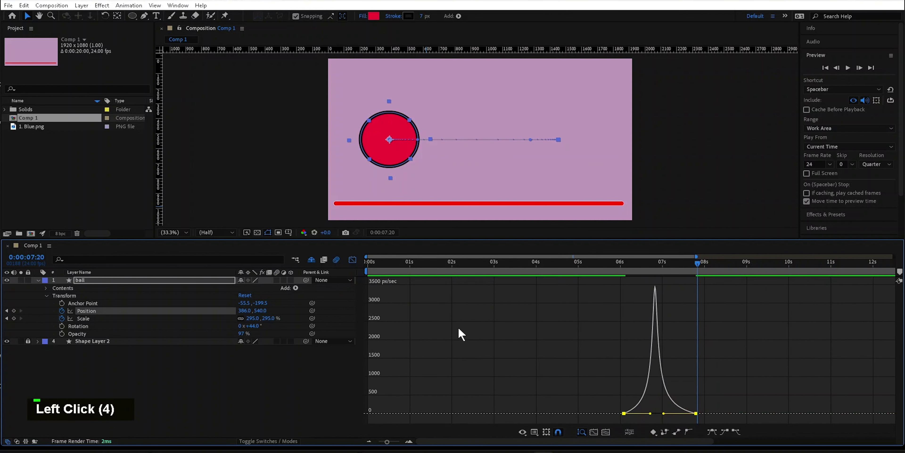
# Step: Display the Scale graph again and raise the handle of its keyframe at 0:00:06:00 slightly, to about 535%
pyautogui.click(83, 318)
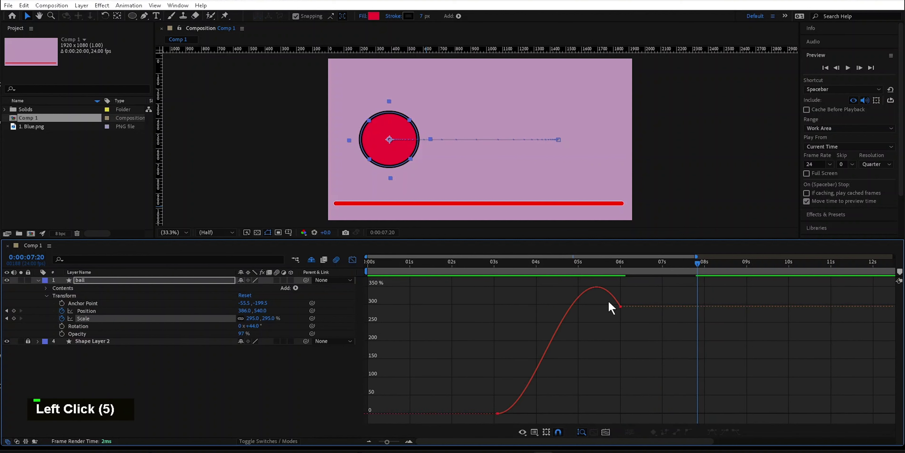
pyautogui.moveTo(635, 298); pyautogui.dragTo(611, 326)
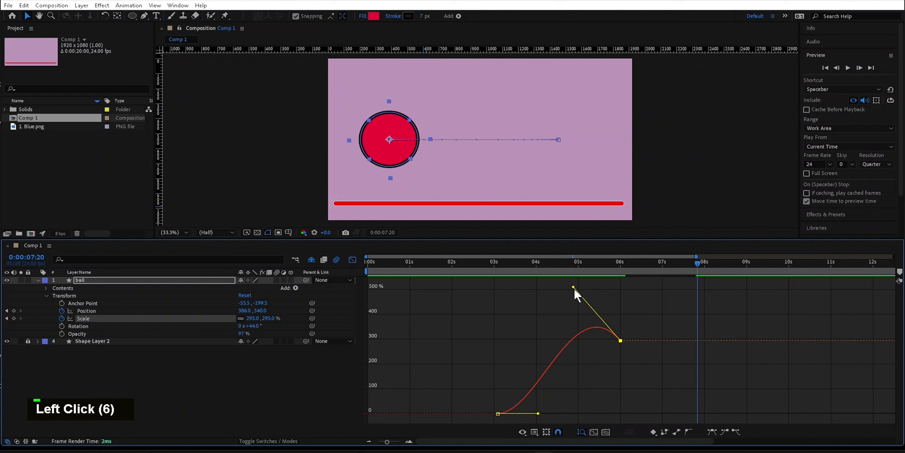
pyautogui.moveTo(574, 290)
pyautogui.mouseDown()
pyautogui.moveTo(571, 281)
pyautogui.moveTo(572, 303)
pyautogui.mouseUp()
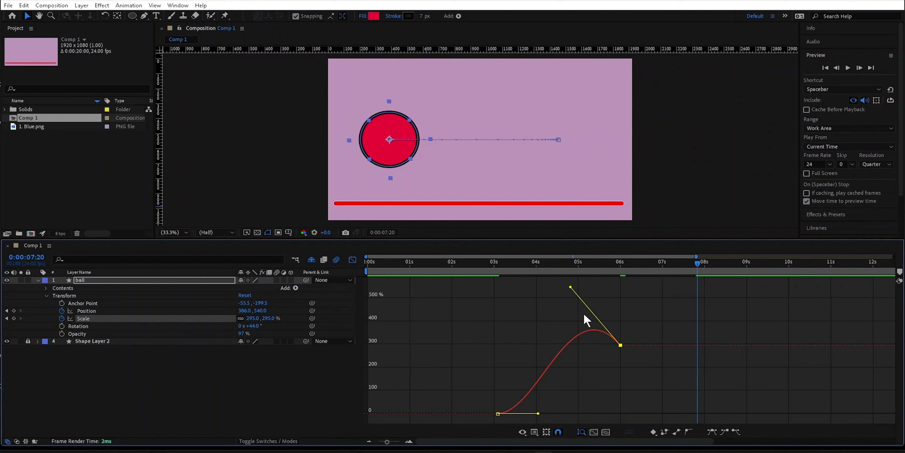
# Step: Remove all of the ball's Position keyframes and display only the Scale graph
pyautogui.moveTo(696, 260); pyautogui.dragTo(570, 262)
pyautogui.click(62, 310)
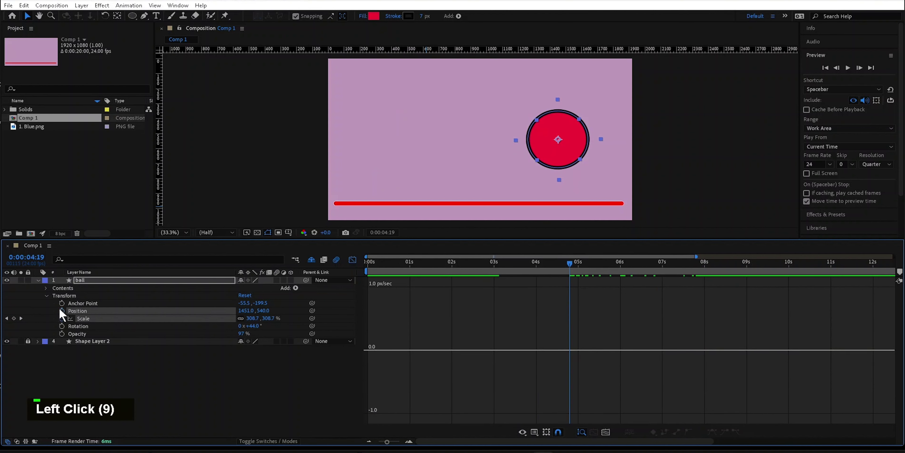
pyautogui.click(79, 319)
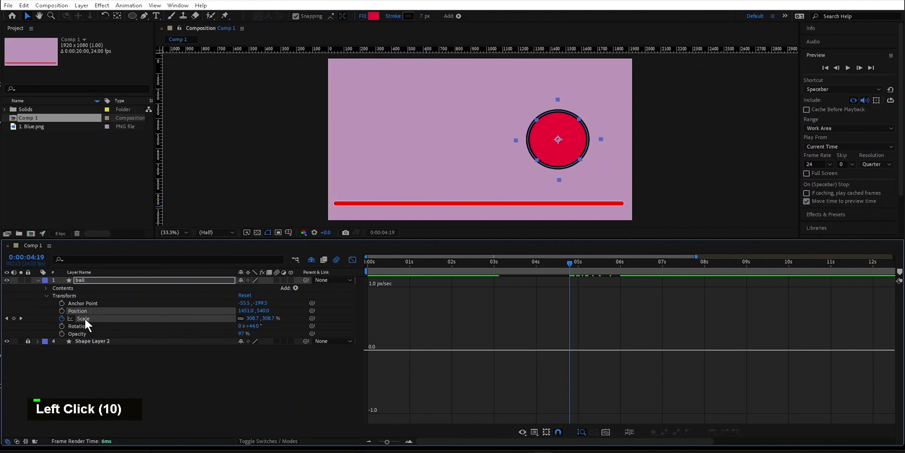
# Step: Examine the Scale curve at 0:00:06:00 and at its peak near 0:00:05:08, and preview the animation from 0:00:02:23
pyautogui.moveTo(572, 270); pyautogui.dragTo(618, 268)
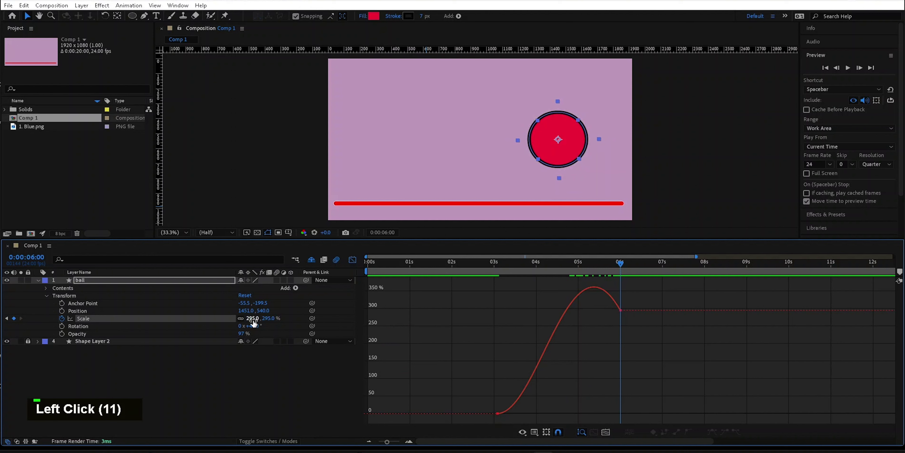
pyautogui.moveTo(618, 269); pyautogui.dragTo(592, 262)
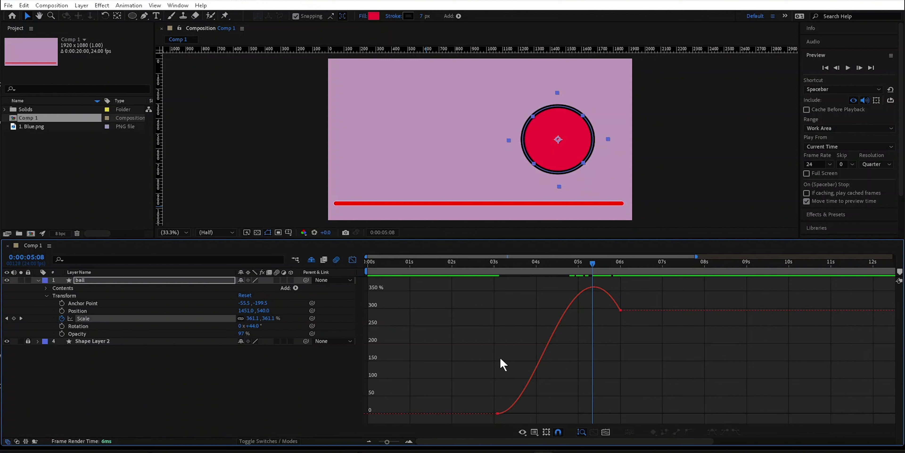
pyautogui.moveTo(593, 266); pyautogui.dragTo(493, 274)
pyautogui.press('space')
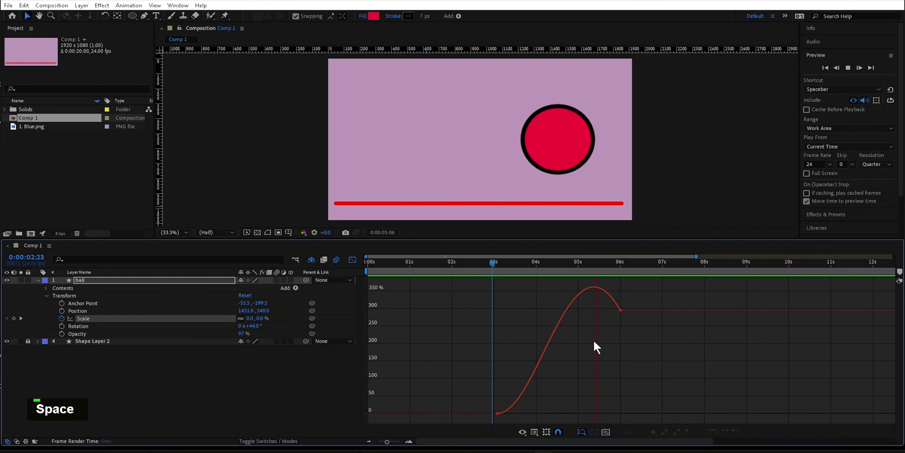
pyautogui.press('space')
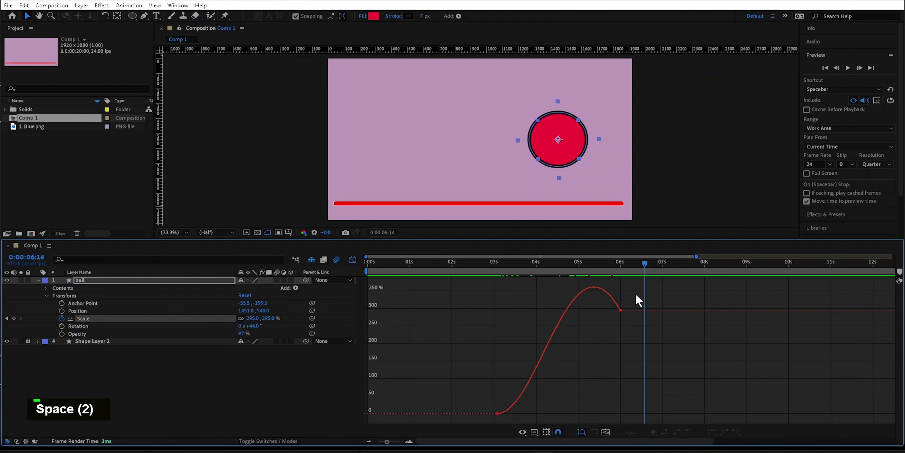
# Step: Reshape the Scale curve by pulling the handle at 0:00:03:02 straight up to about 275% and nearly flattening the handle at 0:00:06:00
pyautogui.moveTo(643, 267); pyautogui.dragTo(499, 406)
pyautogui.doubleClick(504, 418)
pyautogui.moveTo(641, 287); pyautogui.dragTo(474, 420)
pyautogui.moveTo(541, 414); pyautogui.dragTo(498, 350)
pyautogui.moveTo(570, 288); pyautogui.dragTo(567, 348)
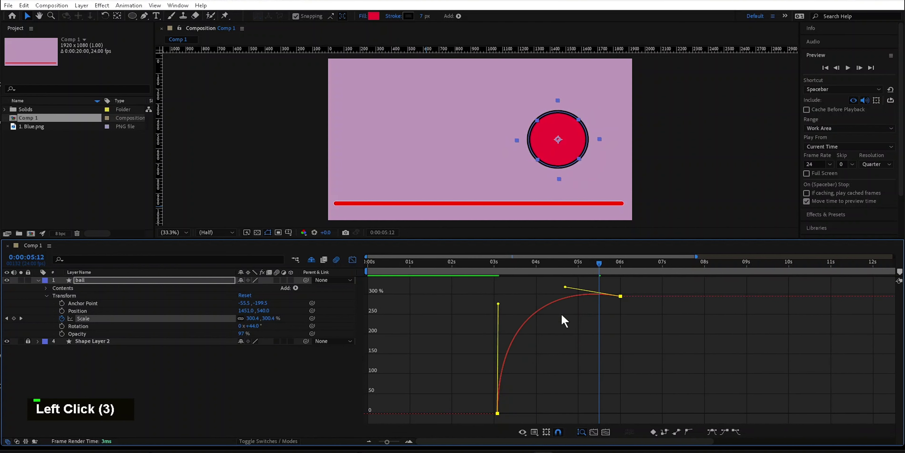
pyautogui.moveTo(598, 269); pyautogui.dragTo(565, 297)
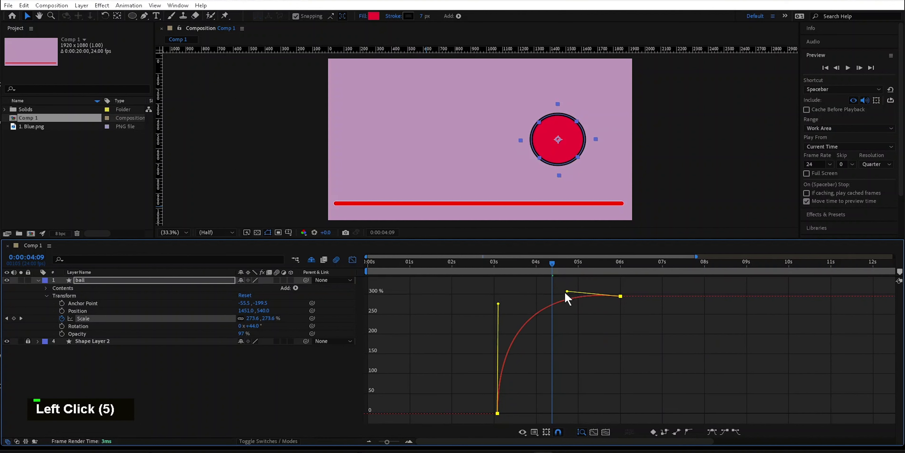
# Step: Preview the reshaped Scale animation from 0:00:02:17 and again from 0:00:02:19
pyautogui.moveTo(556, 262); pyautogui.dragTo(482, 263)
pyautogui.press('space')
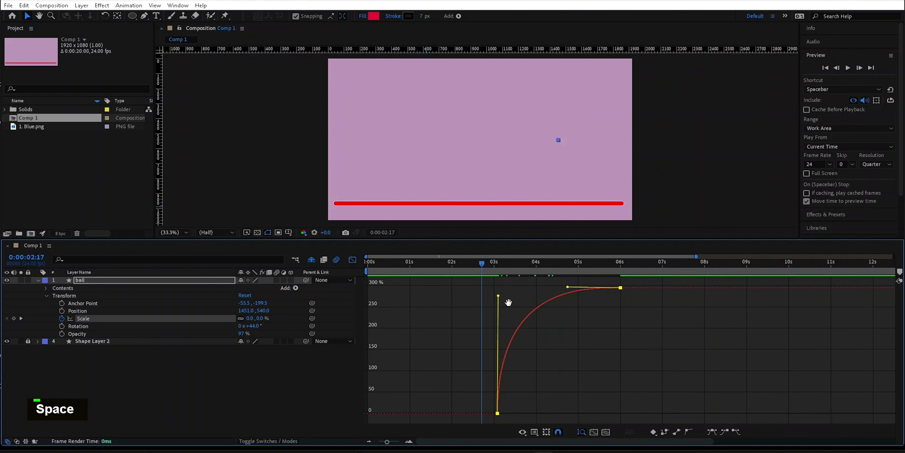
pyautogui.press('space')
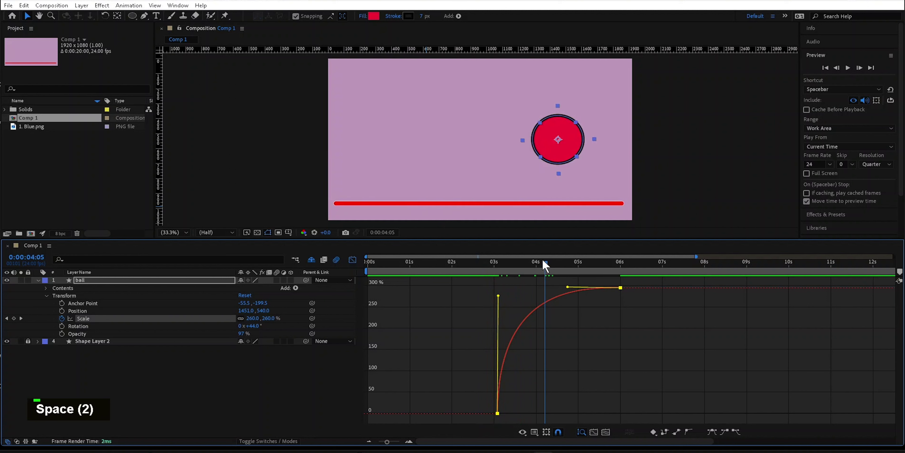
pyautogui.click(490, 272)
pyautogui.press('space')
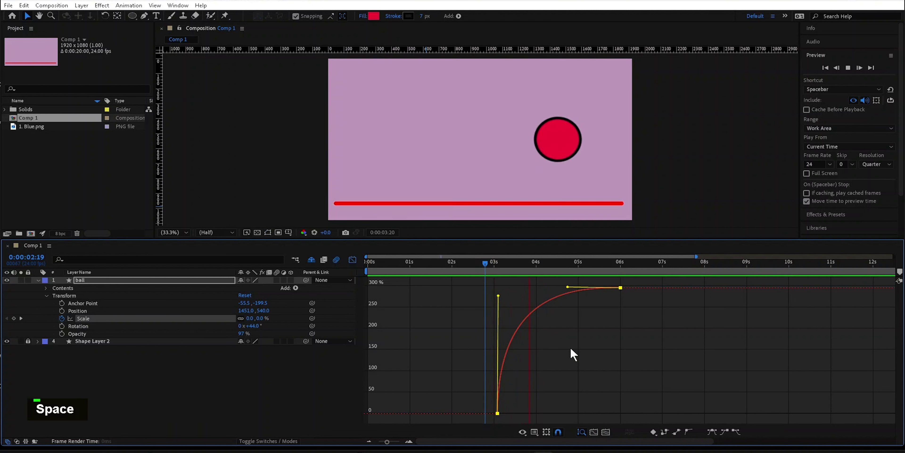
pyautogui.press('space')
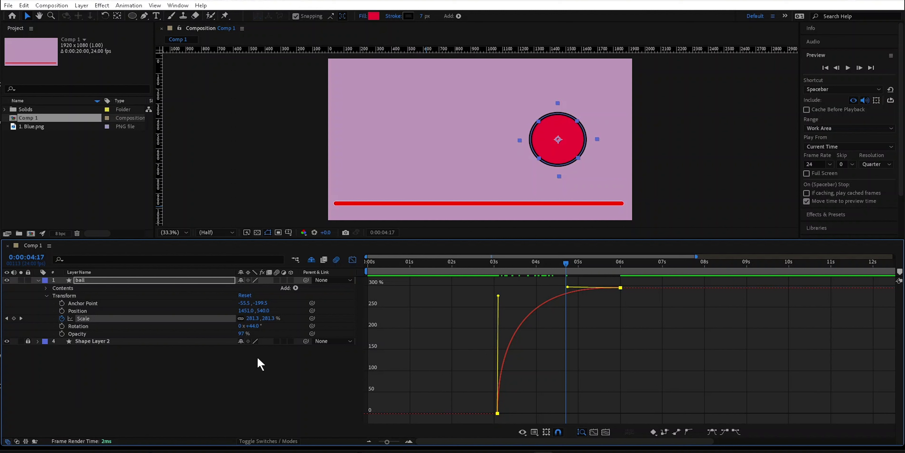
pyautogui.click(141, 391)
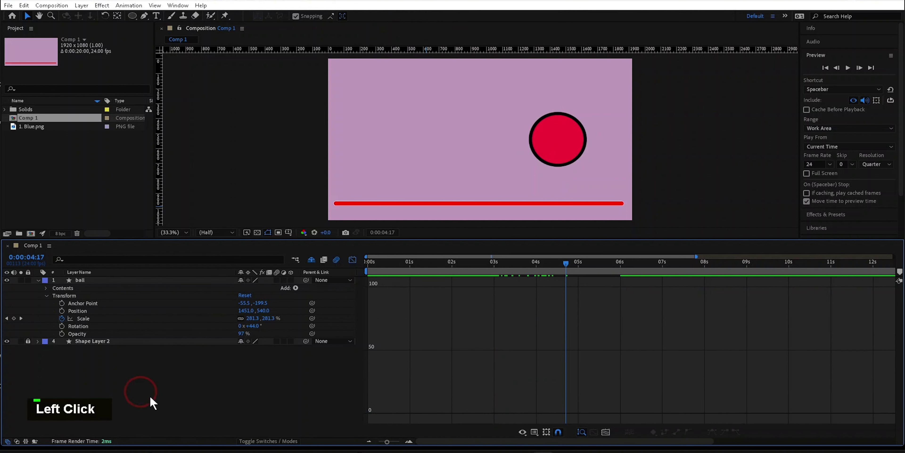
pyautogui.click(91, 304)
pyautogui.click(516, 409)
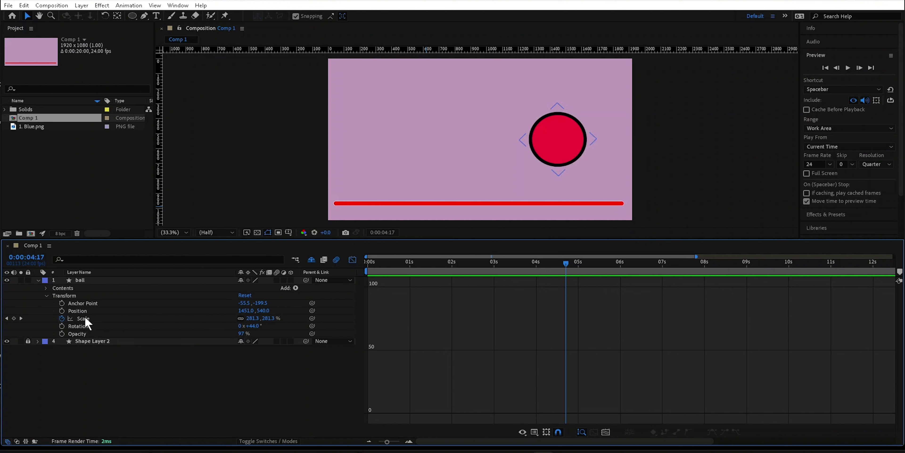
pyautogui.click(397, 383)
pyautogui.click(98, 321)
pyautogui.click(105, 345)
# Step: At 0:00:02:01, set the ball's Opacity to 100%, remove its Scale keyframes and reset Scale to 100%
pyautogui.moveTo(565, 270); pyautogui.dragTo(453, 261)
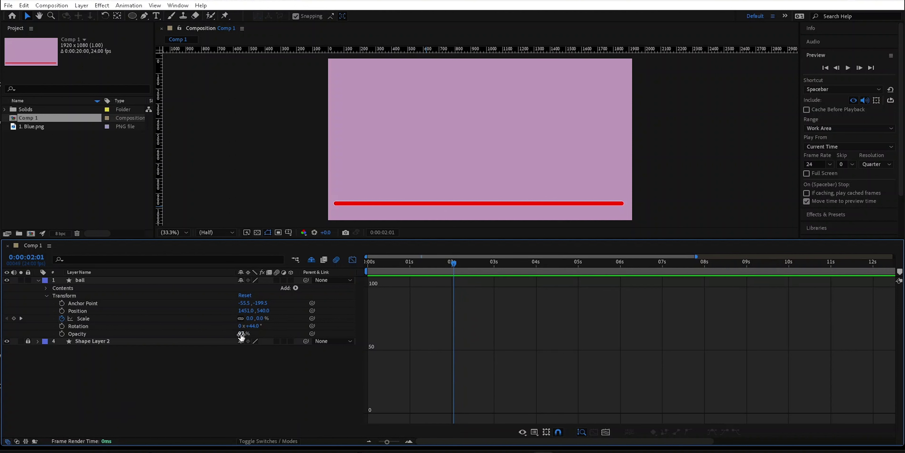
pyautogui.moveTo(239, 334); pyautogui.dragTo(240, 333)
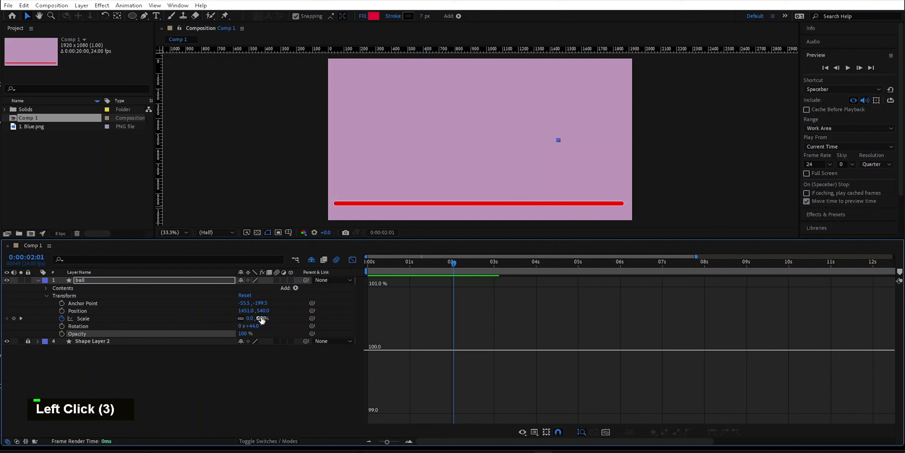
pyautogui.click(62, 318)
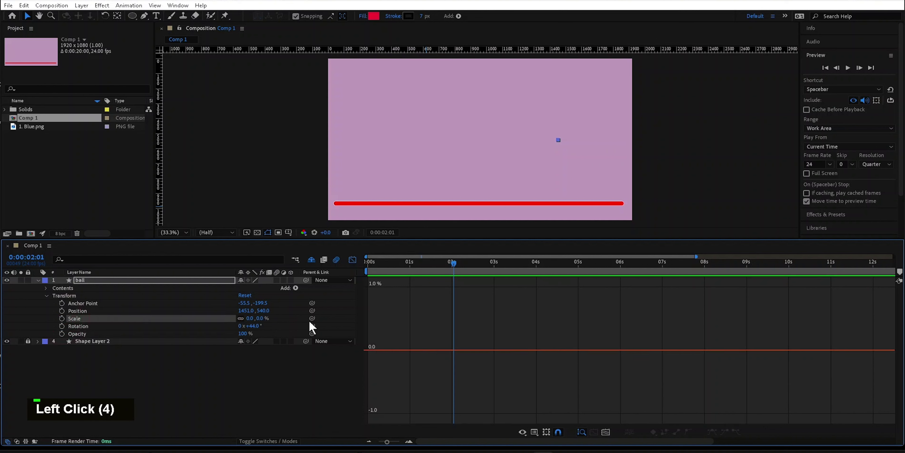
pyautogui.rightClick(255, 318)
pyautogui.click(281, 262)
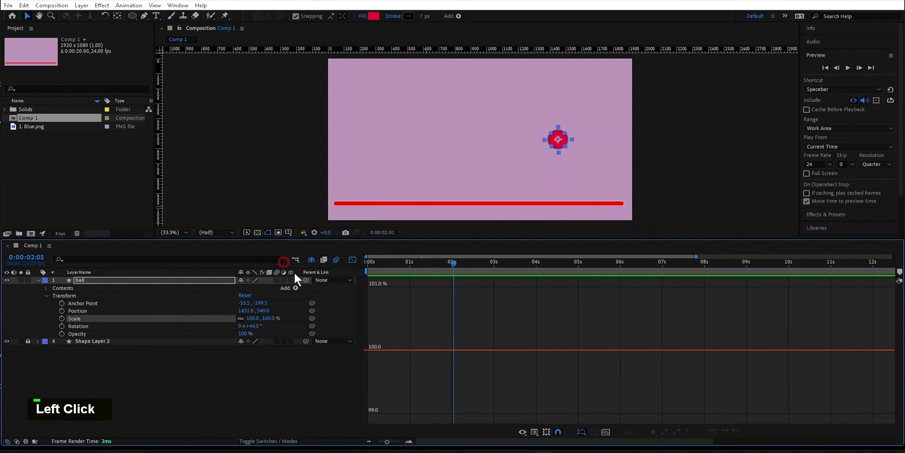
# Step: At 0:00:02:01, centre the ball at 960, 540, enlarge its Scale to about 279% and keyframe its Position
pyautogui.moveTo(558, 148); pyautogui.dragTo(480, 180)
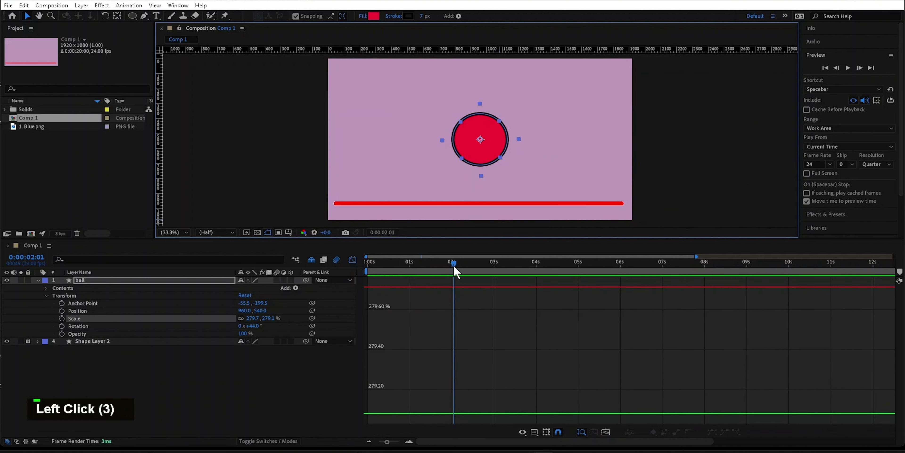
pyautogui.hotkey('alt', 'shift', 'p')
pyautogui.click(422, 286)
# Step: At 0:00:05:03, set the ball's Position X to 1454 and show its animation as a value graph
pyautogui.moveTo(450, 263); pyautogui.dragTo(584, 263)
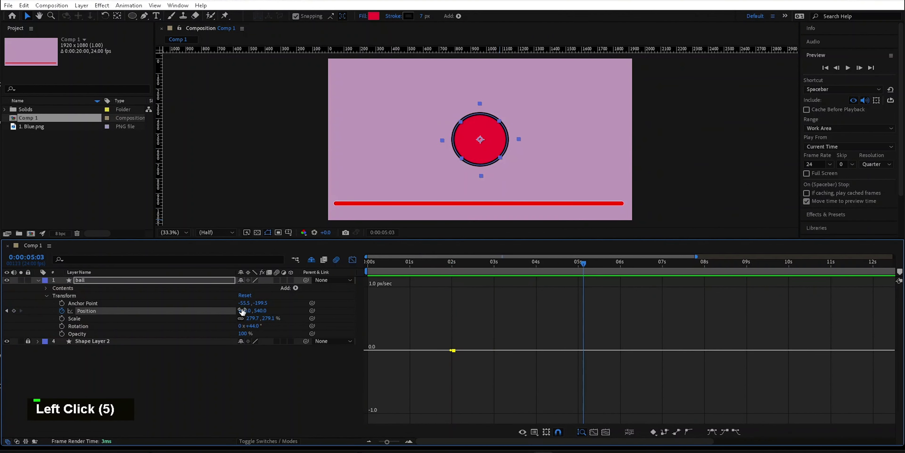
pyautogui.moveTo(253, 310); pyautogui.dragTo(473, 302)
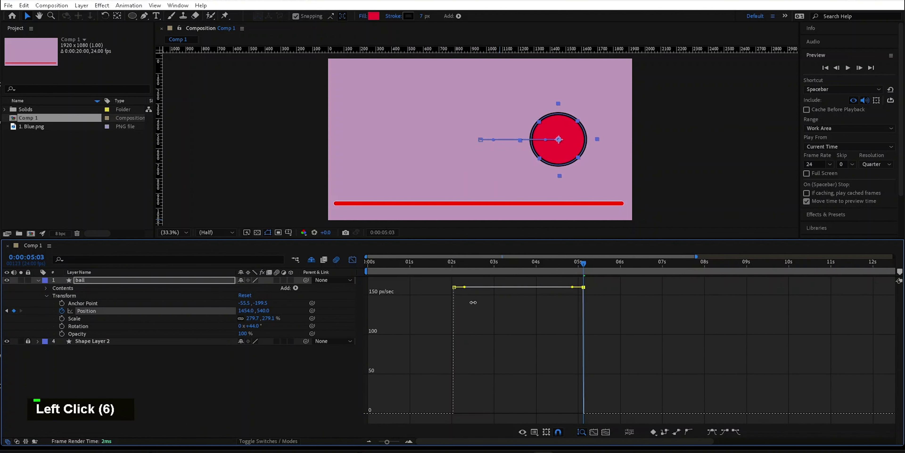
pyautogui.click(539, 430)
pyautogui.click(575, 334)
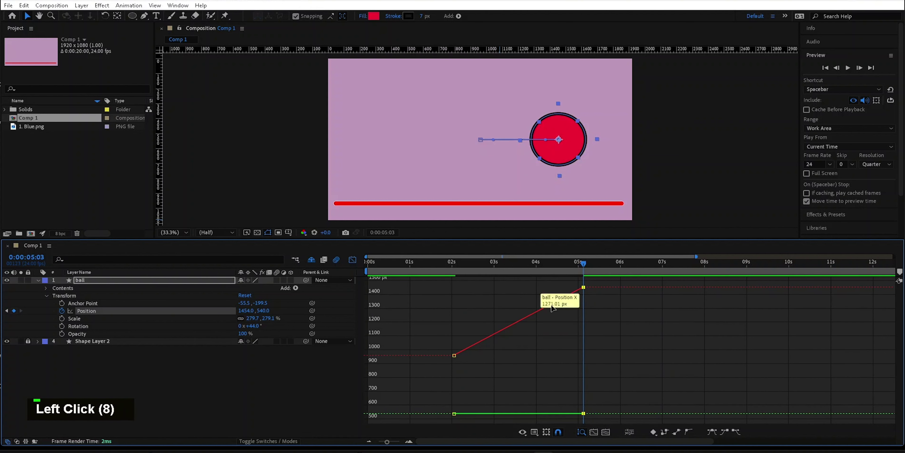
# Step: Move to 0:00:02:02 and apply Easy Ease to the ball's Position keyframes at 0:00:02:01 and 0:00:05:03
pyautogui.click(580, 268)
pyautogui.moveTo(493, 272); pyautogui.dragTo(459, 272)
pyautogui.moveTo(495, 318); pyautogui.dragTo(513, 327)
pyautogui.click(513, 325)
pyautogui.click(515, 326)
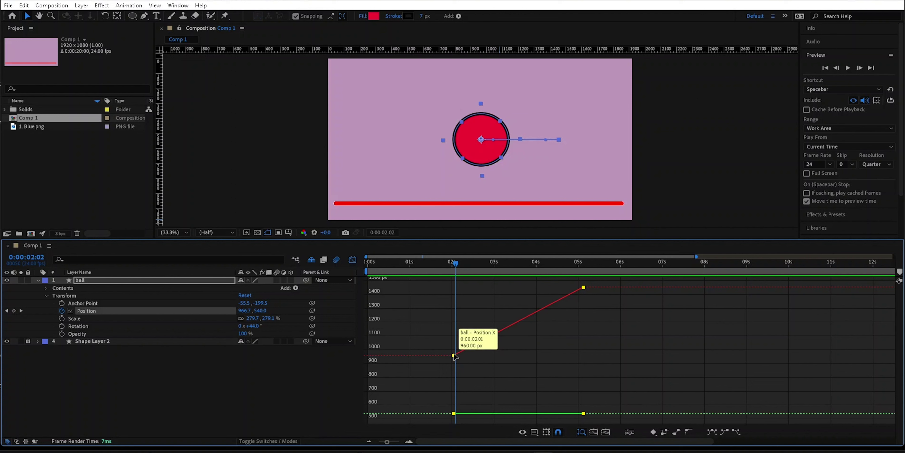
pyautogui.click(584, 287)
pyautogui.click(584, 287)
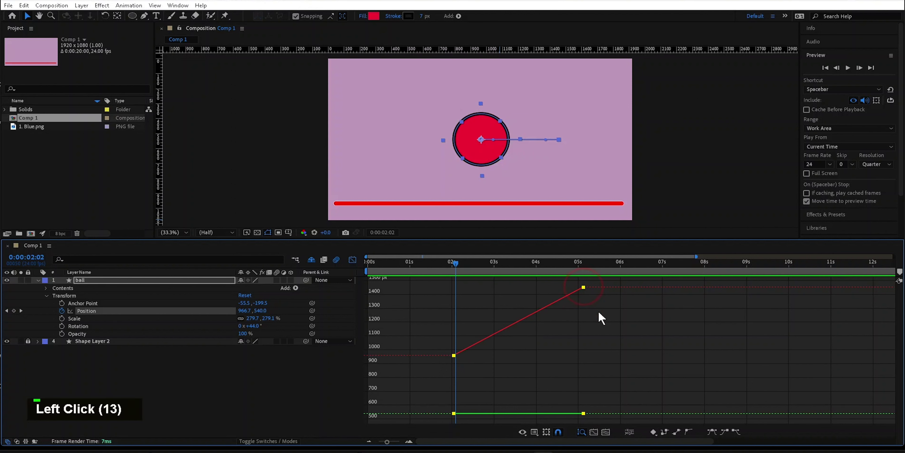
pyautogui.click(713, 432)
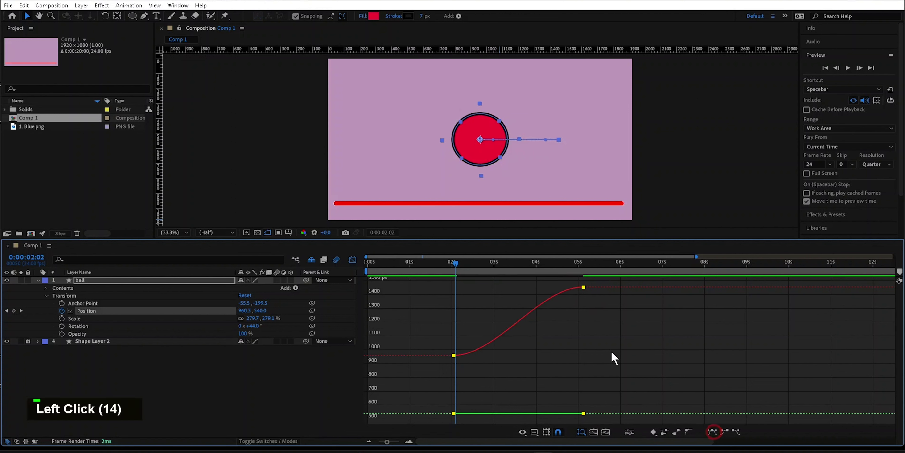
# Step: Check the eased Position X curve and its keyframe at 0:00:05:03 for adjustable Bezier handles
pyautogui.click(583, 287)
pyautogui.click(584, 287)
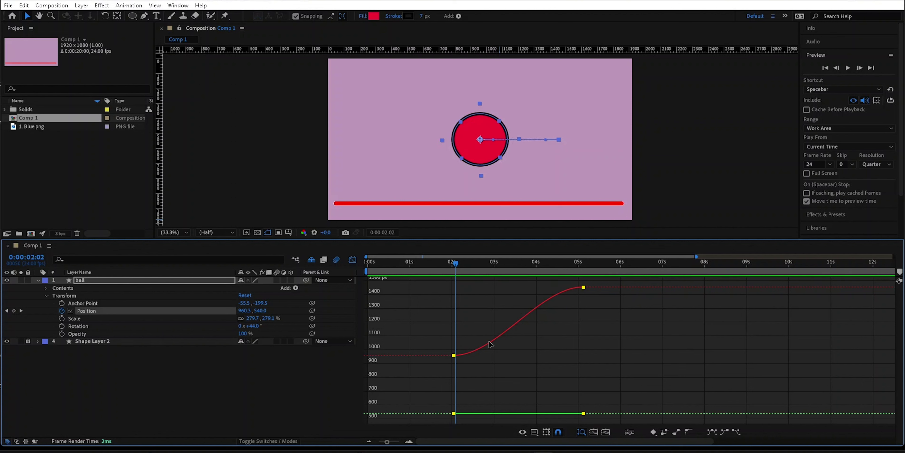
pyautogui.moveTo(494, 342)
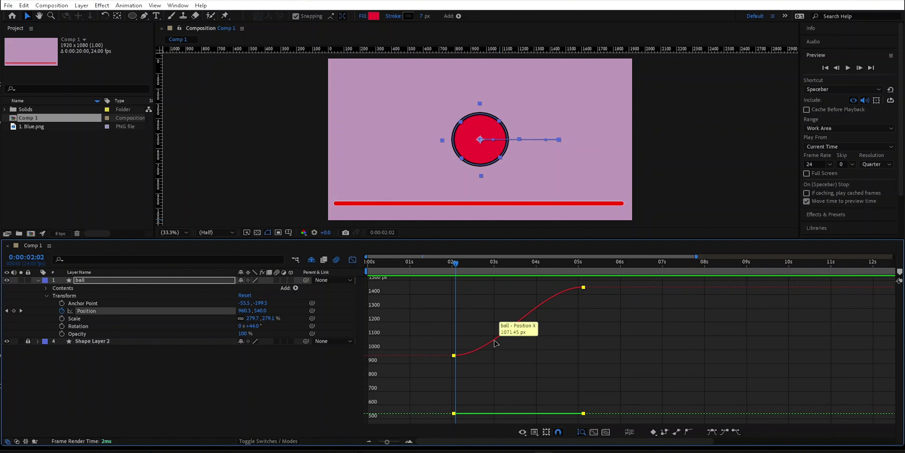
pyautogui.click(585, 288)
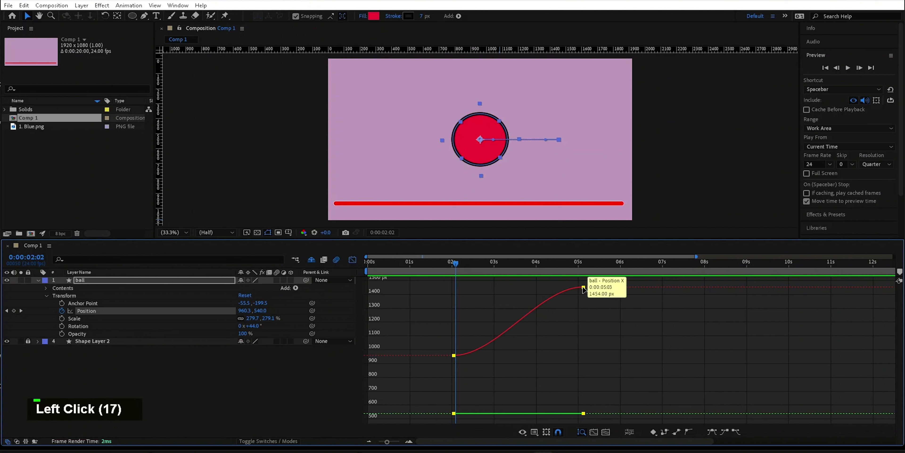
pyautogui.click(721, 434)
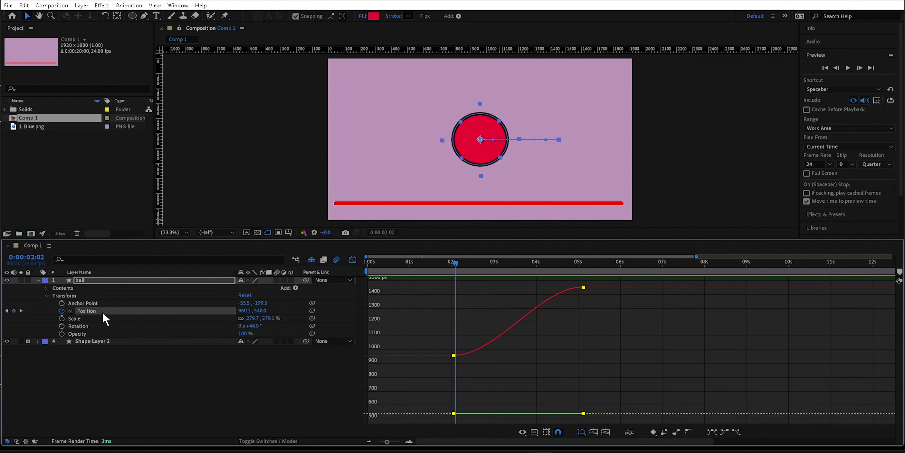
# Step: Separate the ball's Position into independent X and Y dimensions
pyautogui.rightClick(85, 310)
pyautogui.rightClick(81, 311)
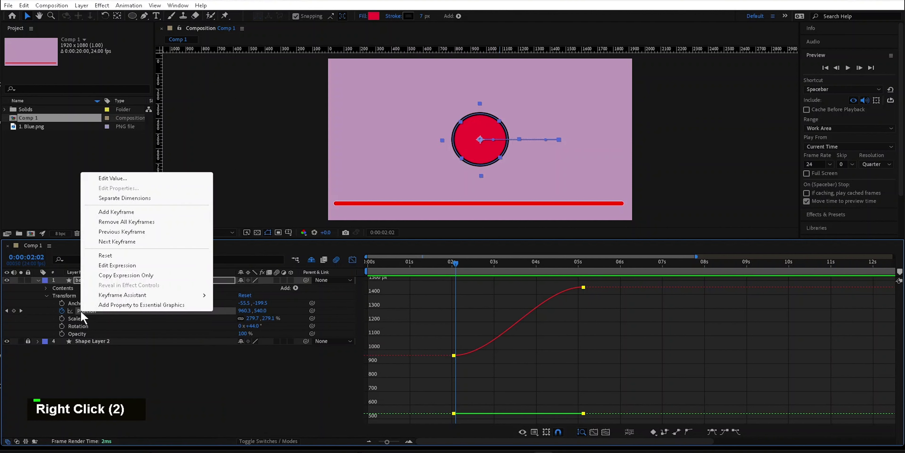
pyautogui.click(122, 198)
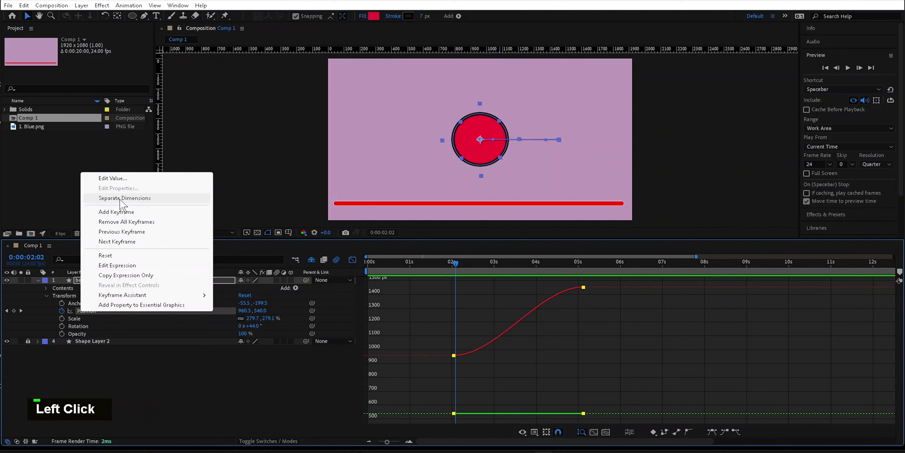
# Step: Pull the X Position handle at 0:00:05:03 back and upward so the curve peaks at about 1535 px, and preview from 0:00:01:23
pyautogui.click(578, 289)
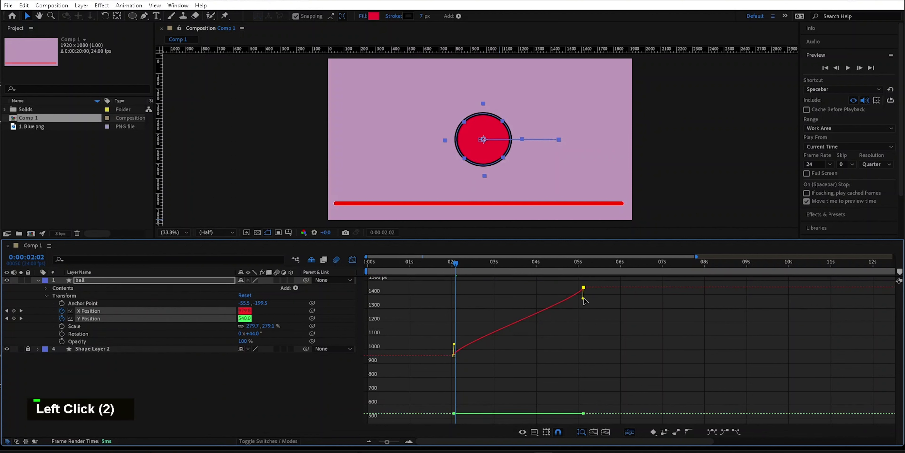
pyautogui.moveTo(583, 299); pyautogui.dragTo(546, 285)
pyautogui.click(452, 264)
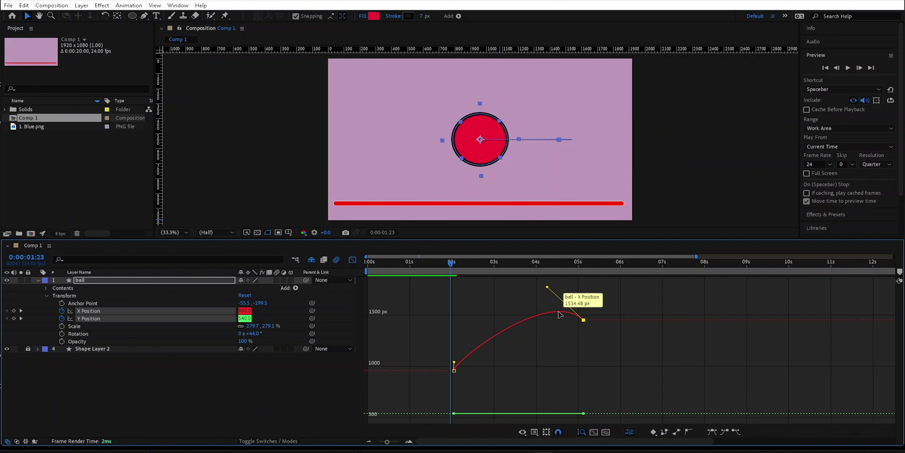
pyautogui.press('space')
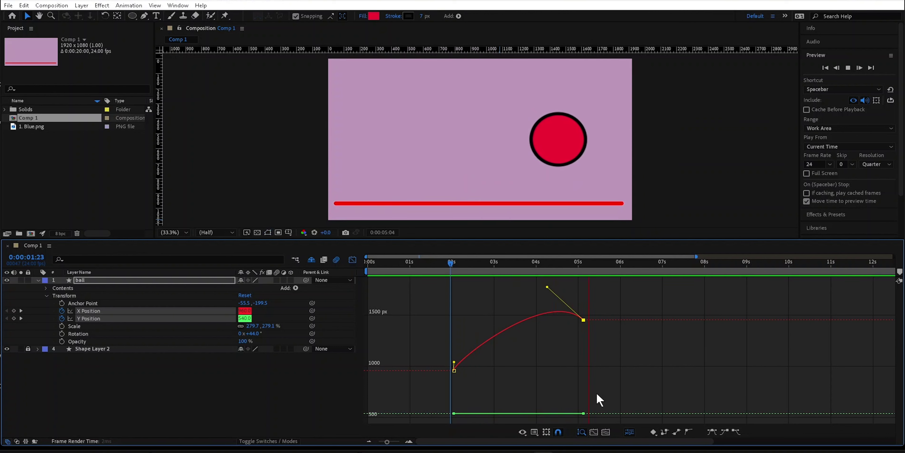
pyautogui.press('space')
# Step: Raise the X Position handle further until the curve peaks at about 1810 px, and preview the overshoot from 0:00:01:17
pyautogui.moveTo(547, 287)
pyautogui.mouseDown()
pyautogui.moveTo(549, 257)
pyautogui.moveTo(549, 287)
pyautogui.mouseUp()
pyautogui.moveTo(609, 269); pyautogui.dragTo(449, 299)
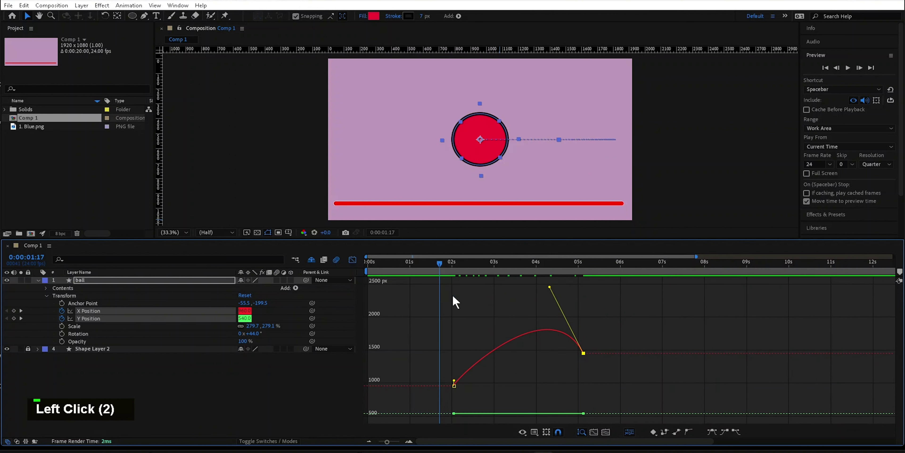
pyautogui.press('space')
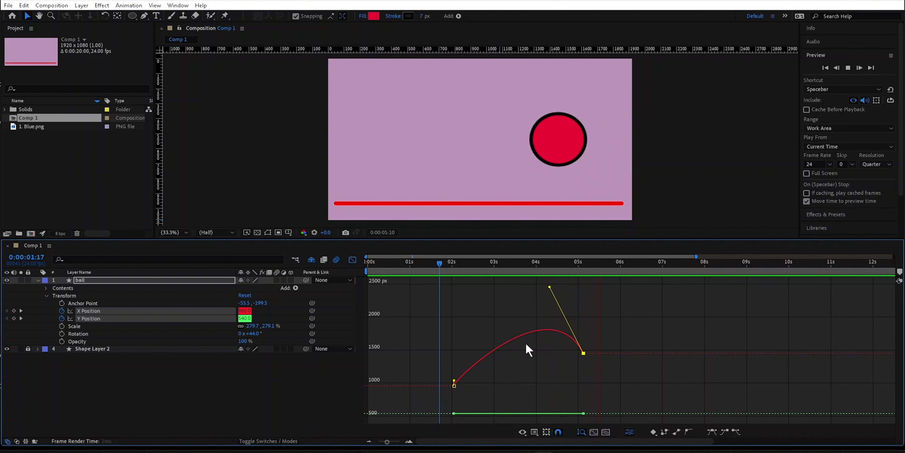
pyautogui.press('space')
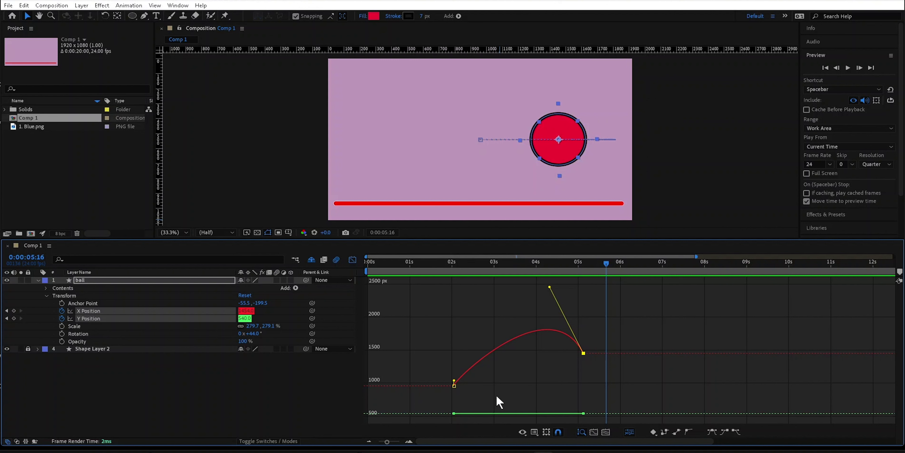
# Step: Pull the Y Position handle at 0:00:05:03 back and upward so the curve arches to about 850 px
pyautogui.moveTo(613, 402); pyautogui.dragTo(527, 343)
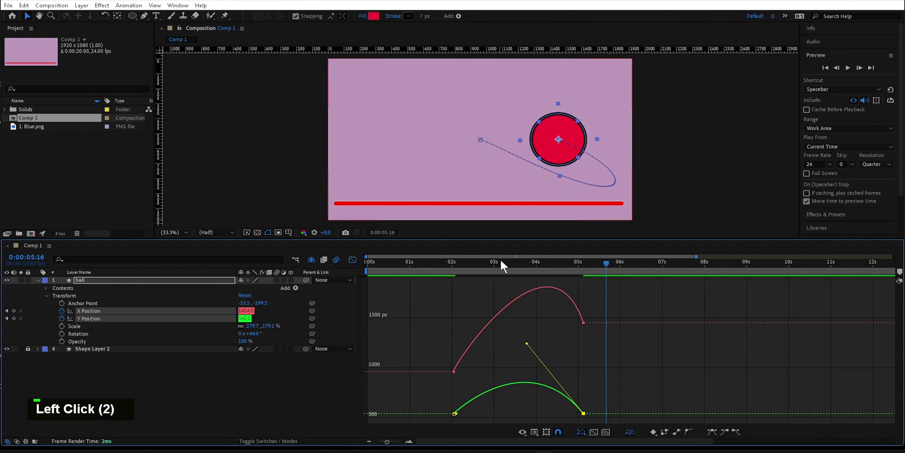